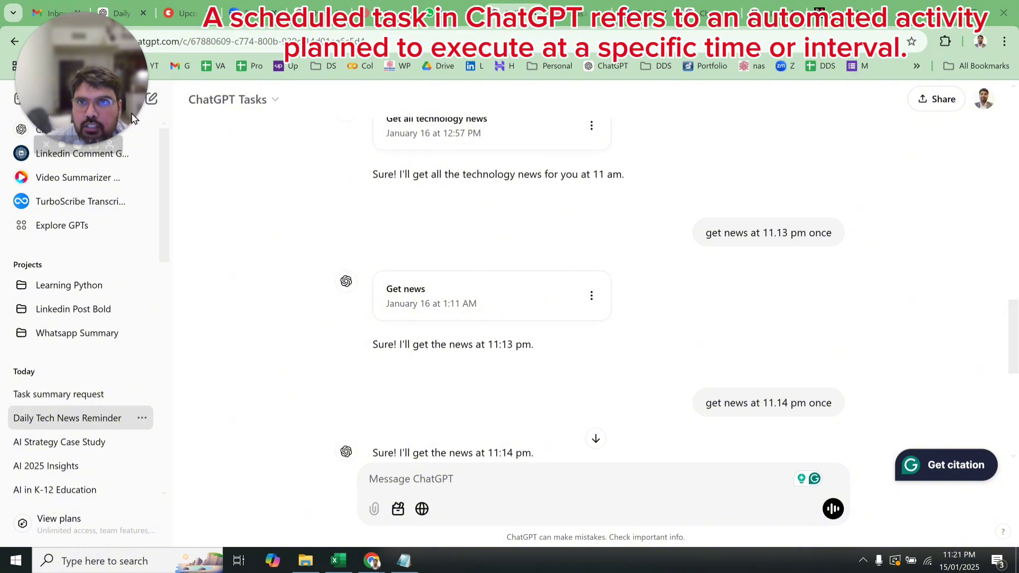
Step: Look through the model choices including GPT-4o with scheduled tasks, and the account options that include Tasks
{"action": "left_click", "coordinate": [232, 111]}
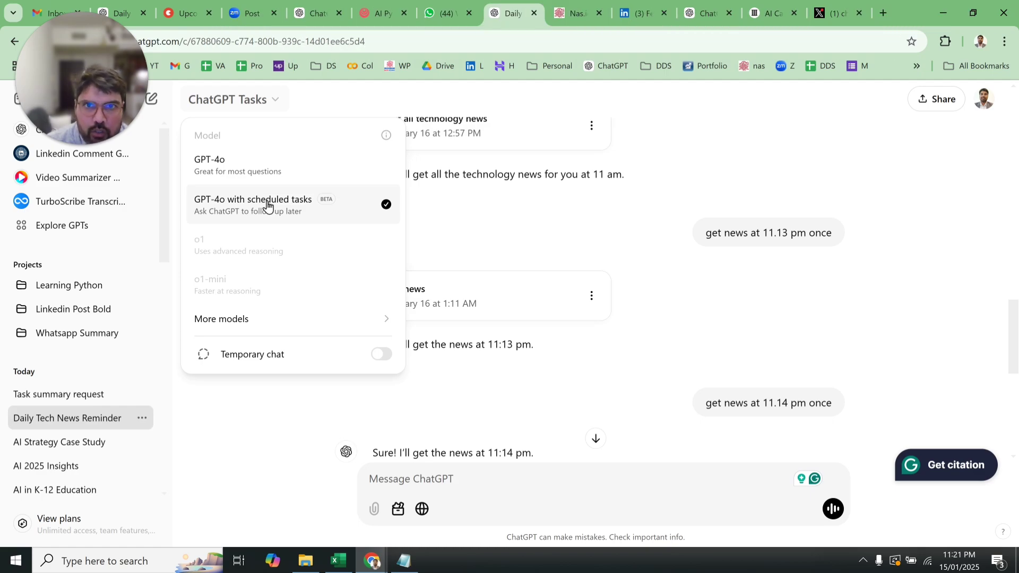
{"action": "left_click", "coordinate": [987, 104]}
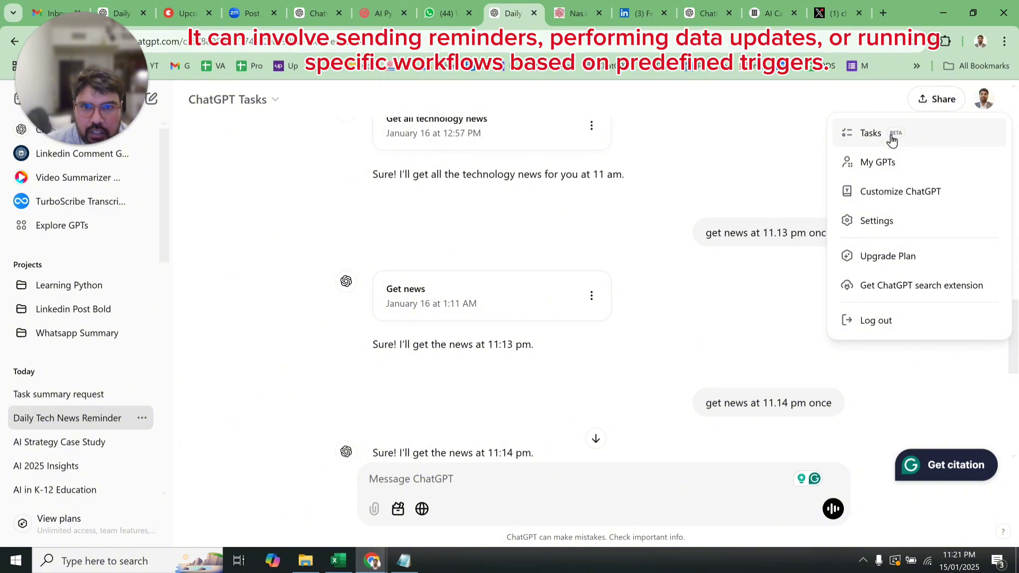
{"action": "scroll", "coordinate": [670, 413], "scroll_direction": "down", "scroll_amount": 8}
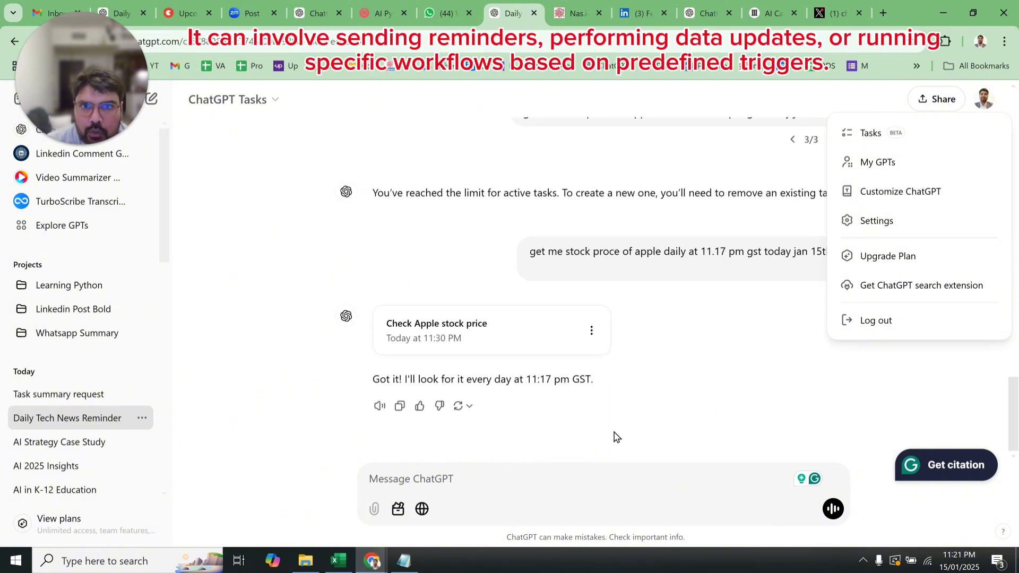
Step: Draft a message asking to schedule a task that gets the Apple price every day at 11.22 pm gspt
{"action": "left_click", "coordinate": [592, 467]}
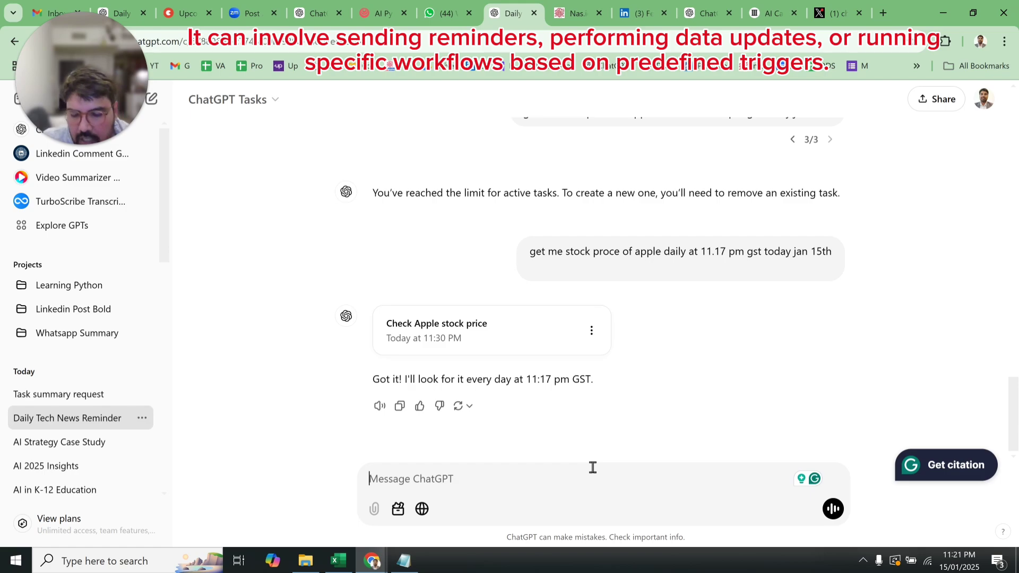
{"action": "type", "text": "sch"}
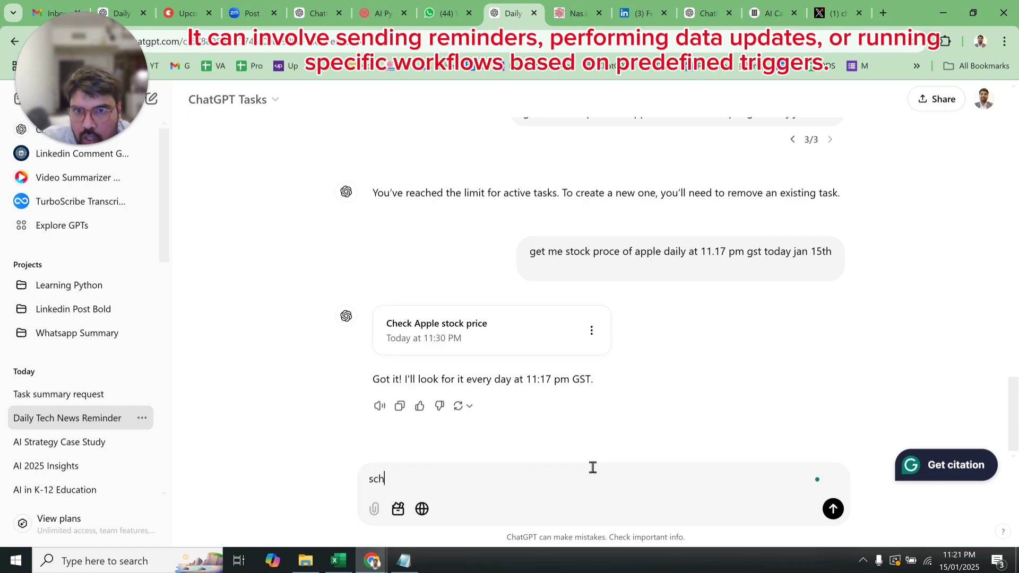
{"action": "type", "text": "edule a ta"}
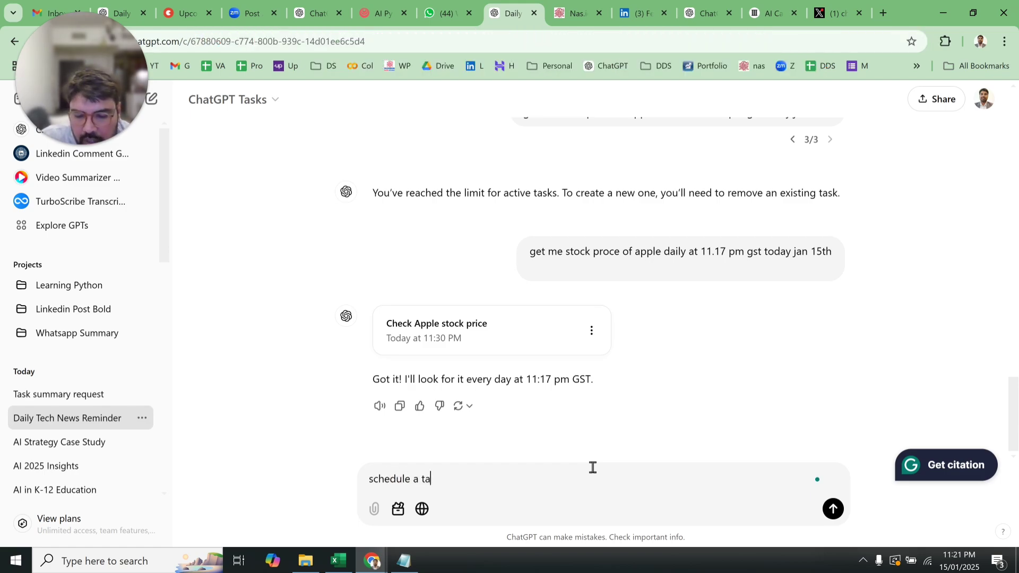
{"action": "type", "text": "k"}
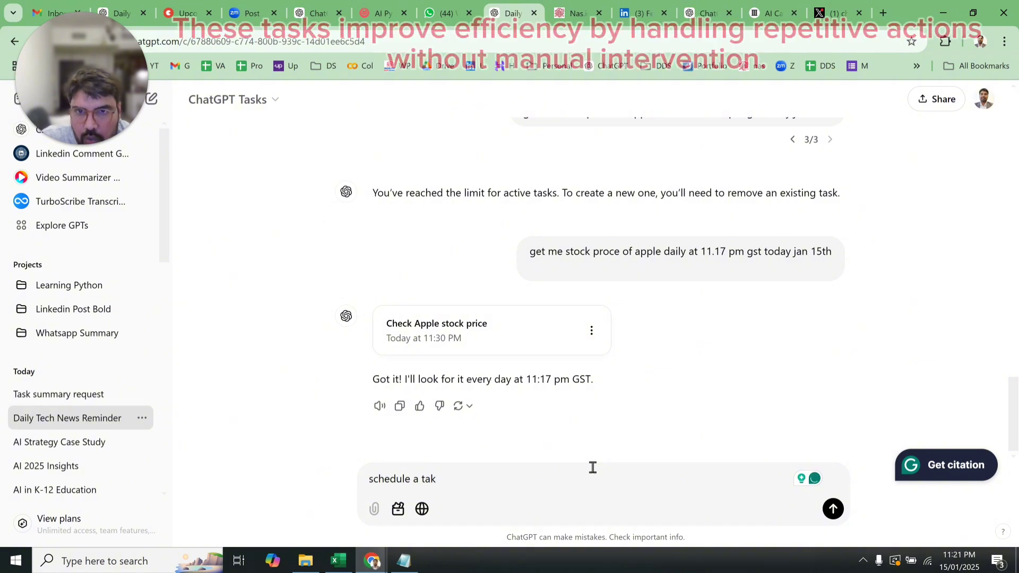
{"action": "key", "text": "BackSpace"}
{"action": "type", "text": "sk to get aooke price every da"}
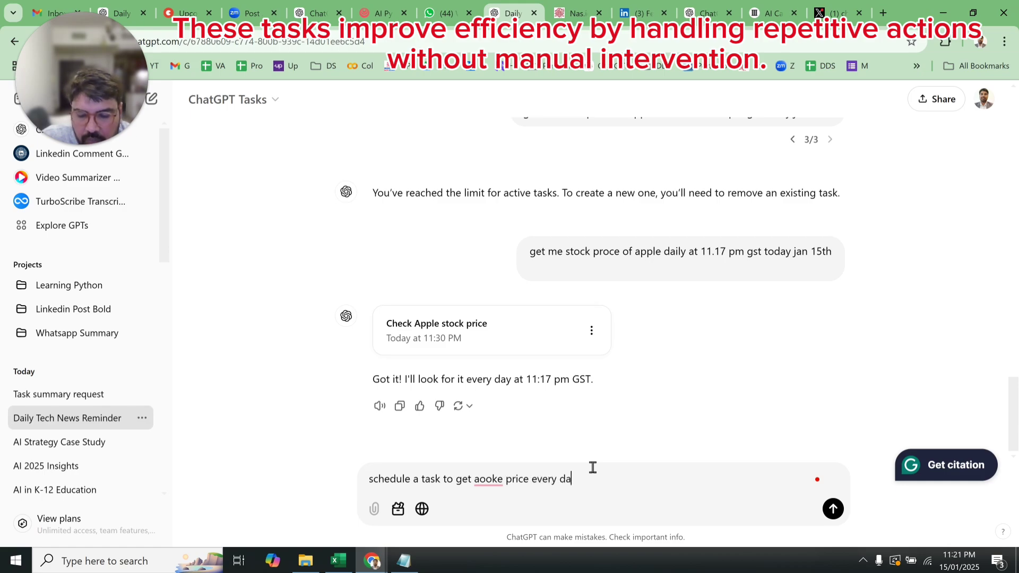
{"action": "type", "text": "11"}
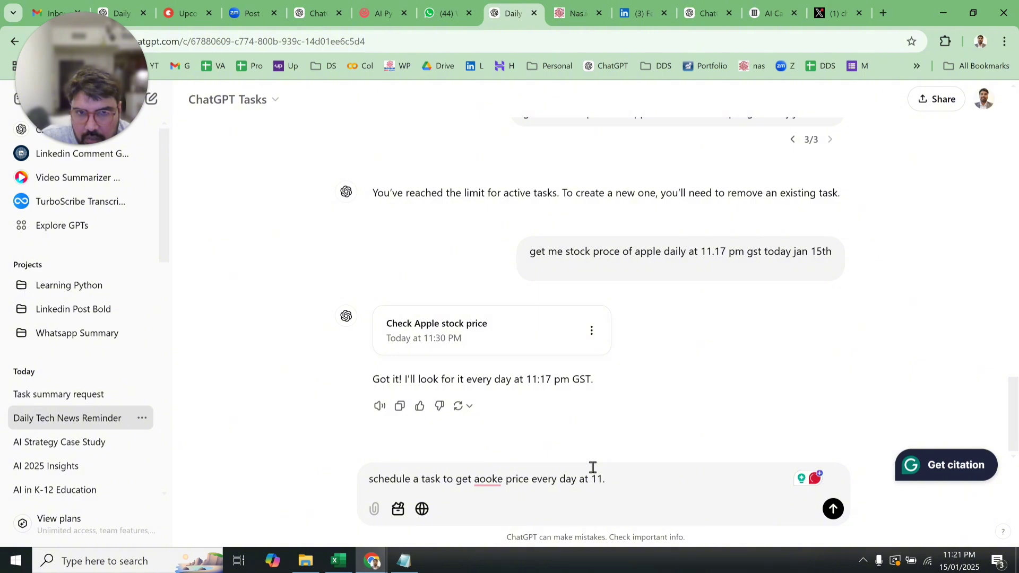
{"action": "type", "text": ".22"}
{"action": "key", "text": "BackSpace"}
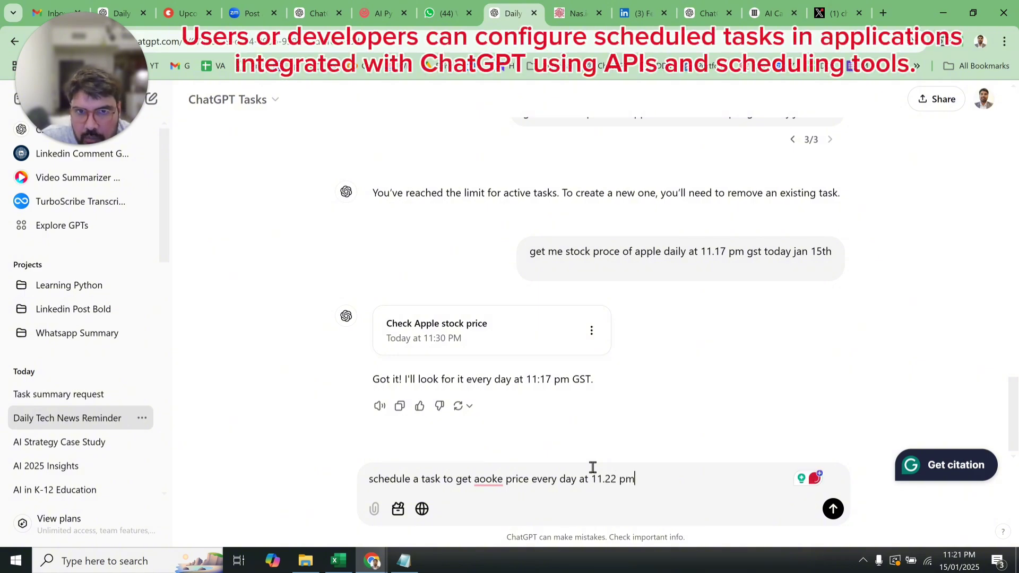
{"action": "type", "text": "spt"}
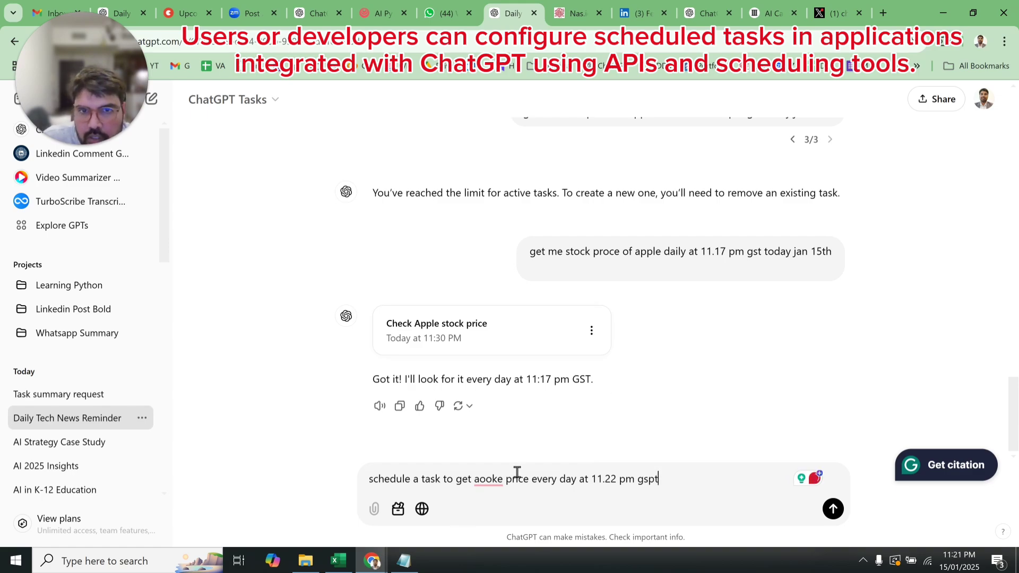
Step: Correct the misspelled company name in the drafted message to "apple" and send it
{"action": "left_click_drag", "start_coordinate": [504, 480], "coordinate": [486, 482]}
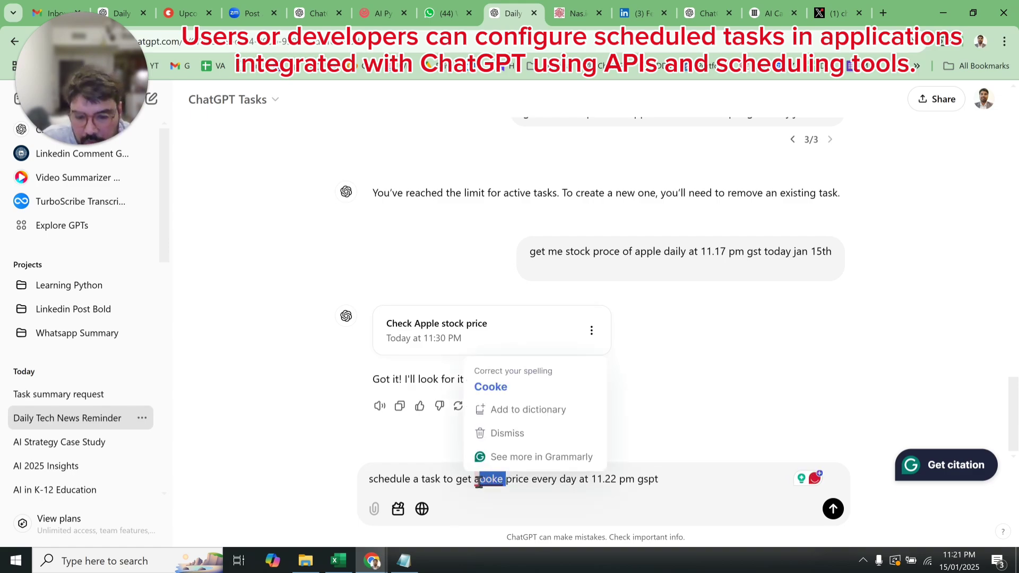
{"action": "key", "text": "BackSpace"}
{"action": "type", "text": "pple"}
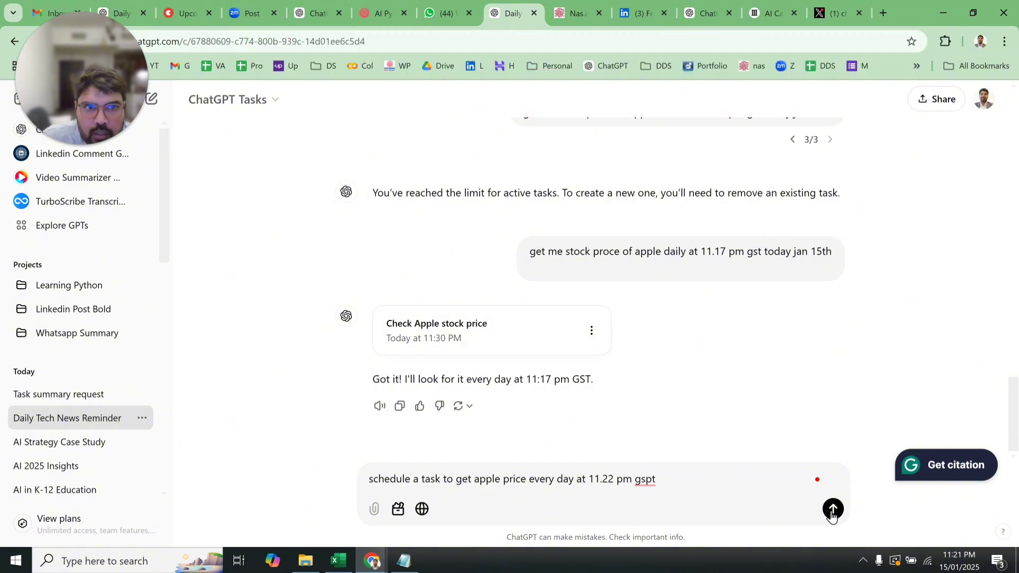
{"action": "left_click", "coordinate": [832, 519]}
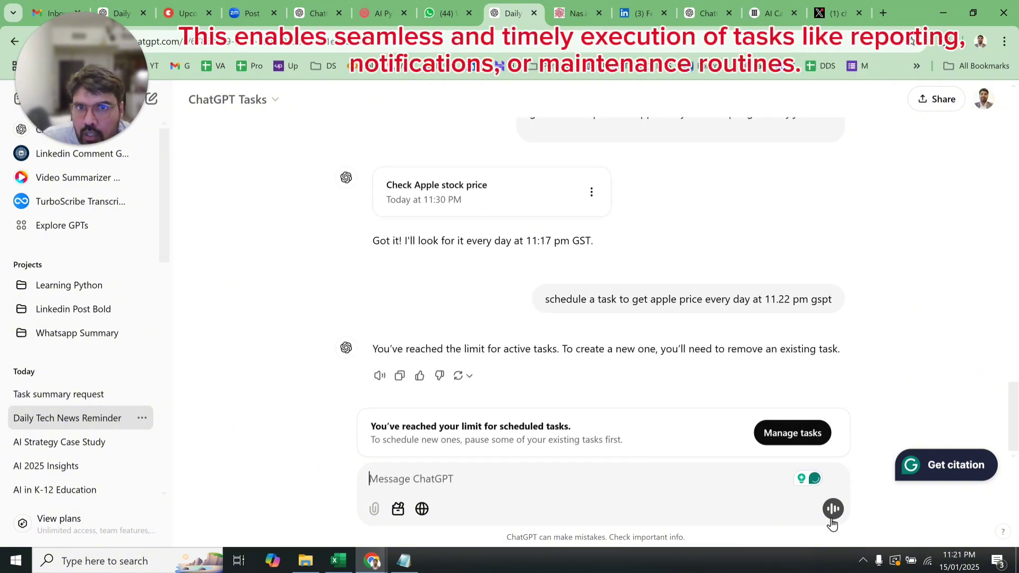
Step: Delete the "Get Apple stock price" task from the account's scheduled tasks list
{"action": "scroll", "coordinate": [710, 372], "scroll_direction": "up", "scroll_amount": 5}
{"action": "left_click", "coordinate": [985, 100]}
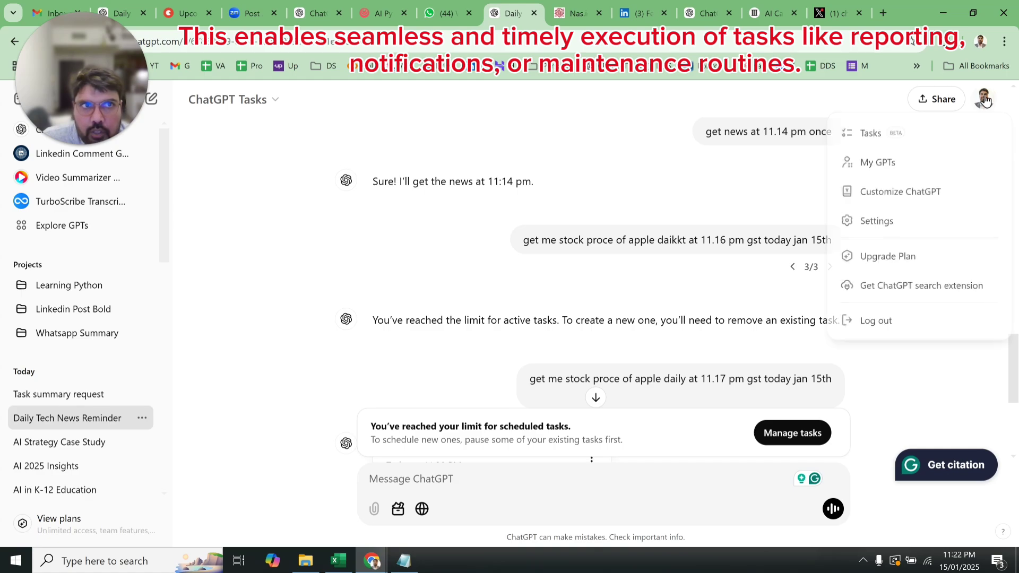
{"action": "left_click", "coordinate": [885, 137]}
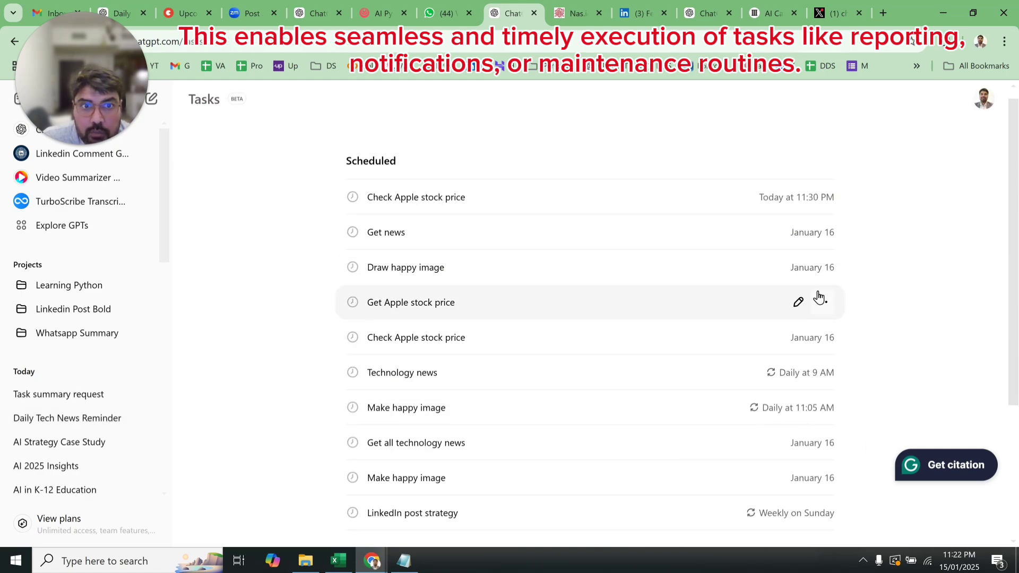
{"action": "left_click", "coordinate": [822, 304]}
{"action": "left_click", "coordinate": [855, 369]}
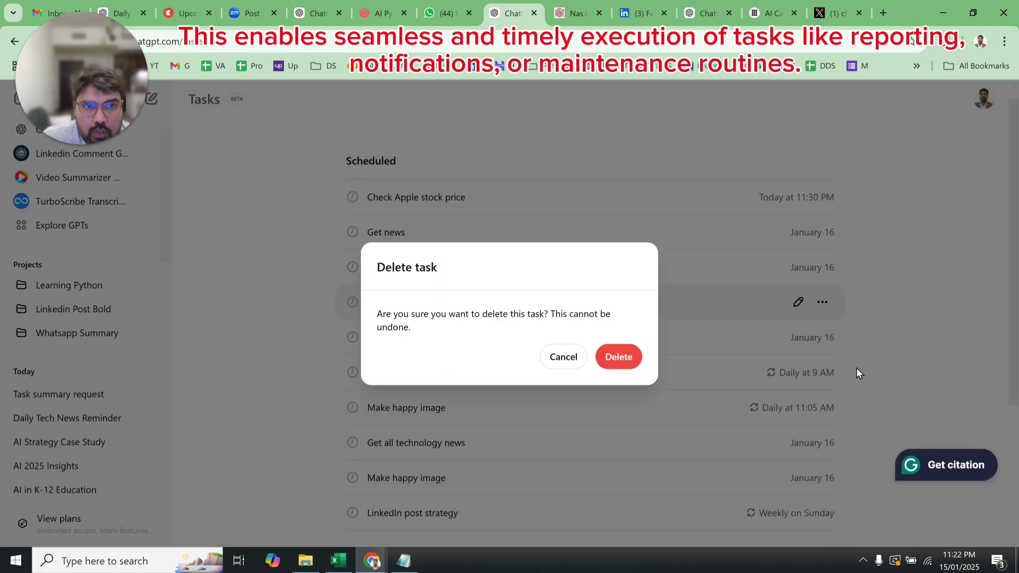
{"action": "left_click", "coordinate": [631, 364]}
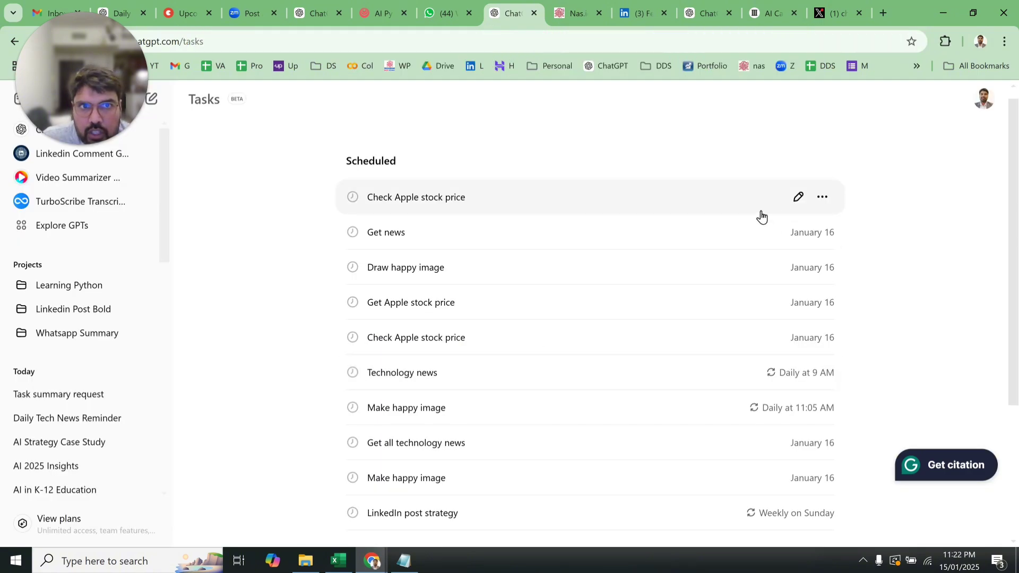
Step: View the X post about ChatGPT checking stock prices every morning, and return to the scheduled tasks list
{"action": "left_click", "coordinate": [848, 7]}
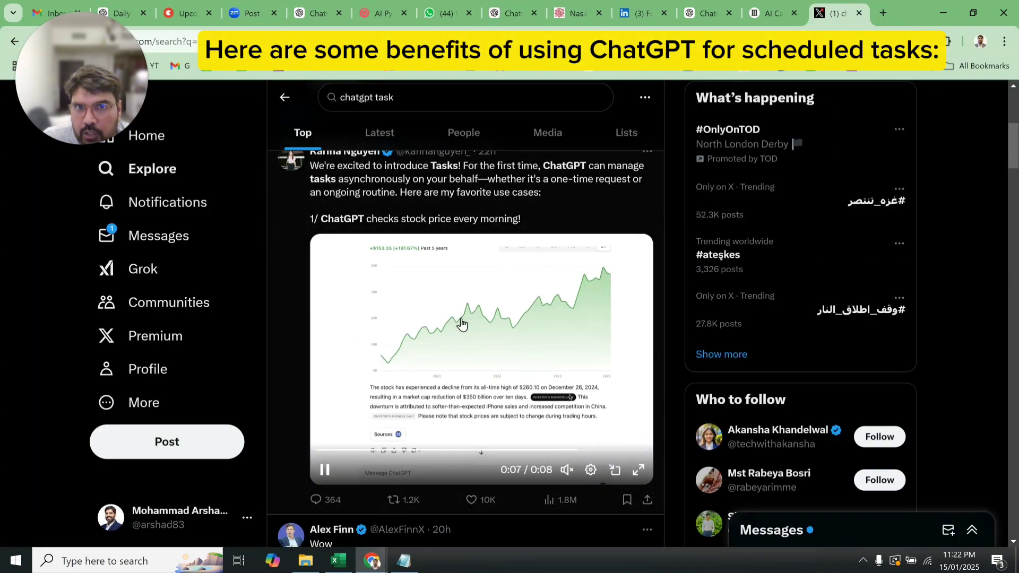
{"action": "key", "text": "alt+Tab"}
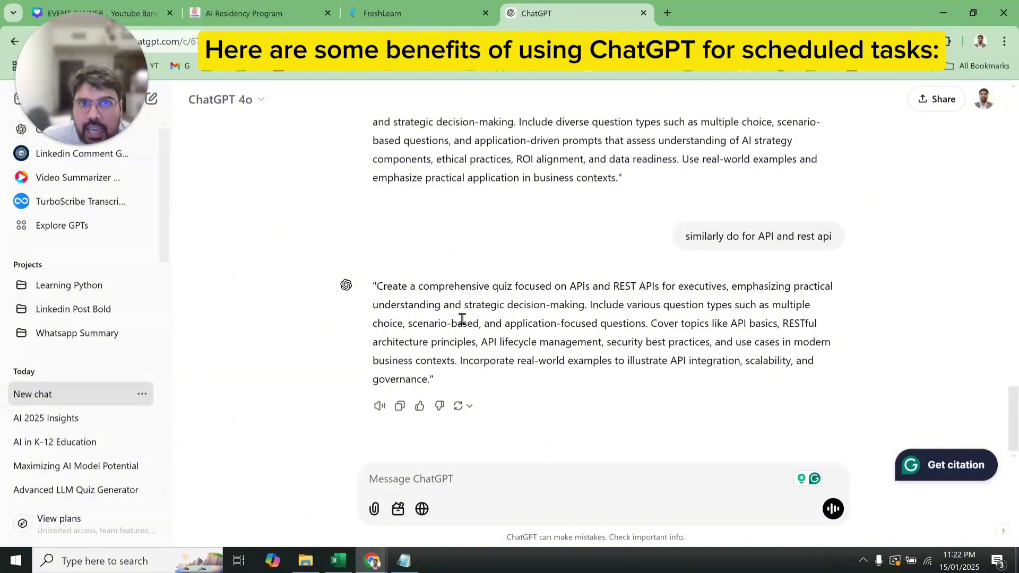
{"action": "key", "text": "alt+Tab"}
{"action": "left_click", "coordinate": [513, 13]}
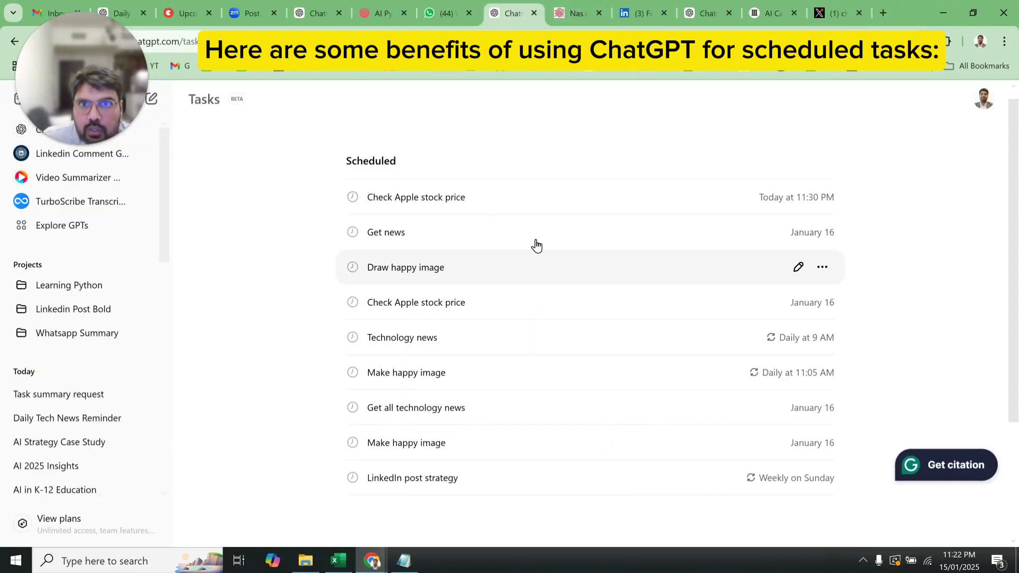
Step: Go back to the chat and resend the earlier request "schedule a task to get apple price every day at 11.22 pm gspt"
{"action": "left_click", "coordinate": [10, 43]}
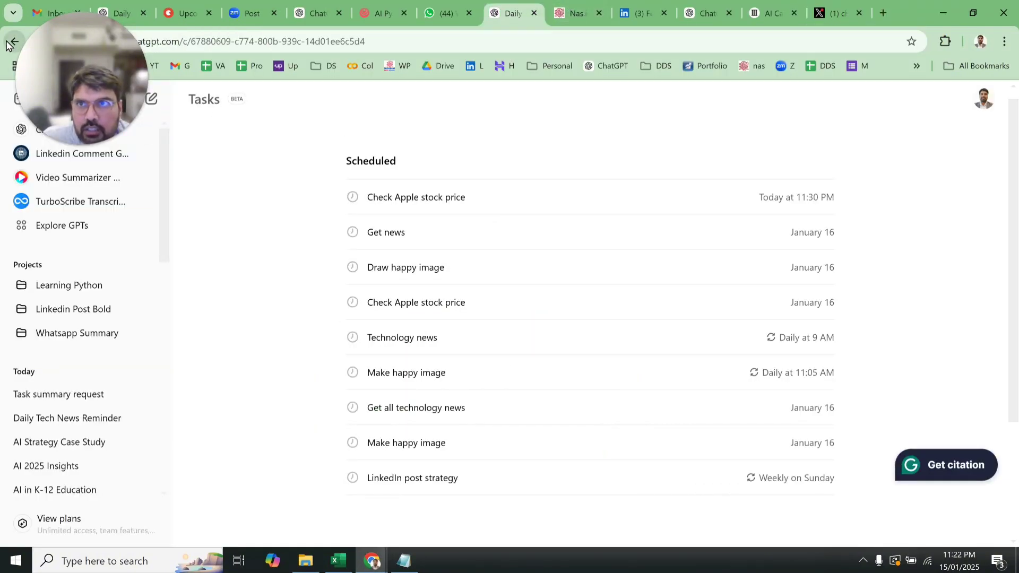
{"action": "left_click", "coordinate": [409, 480]}
{"action": "type", "text": "sch"}
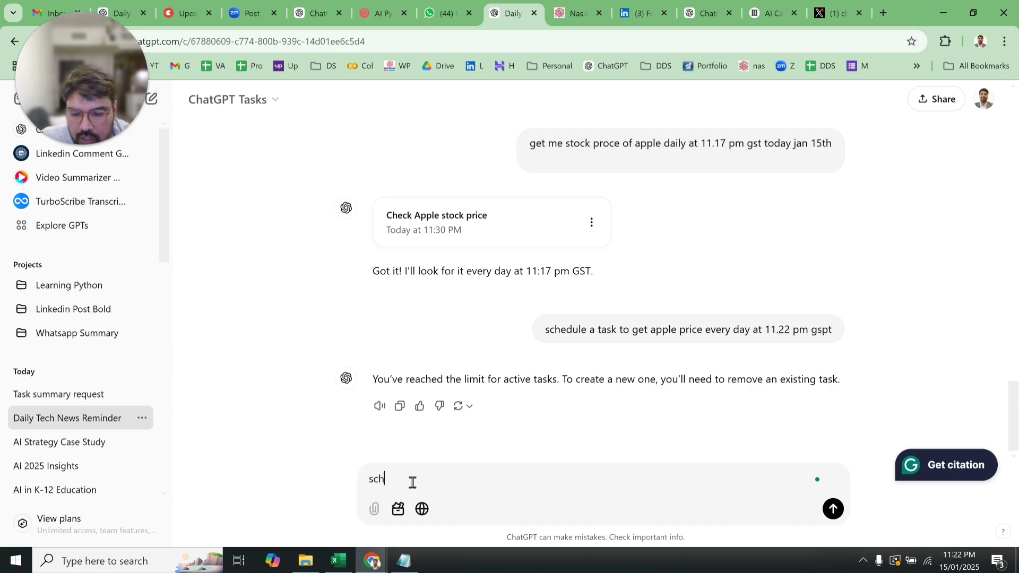
{"action": "type", "text": "edule task as"}
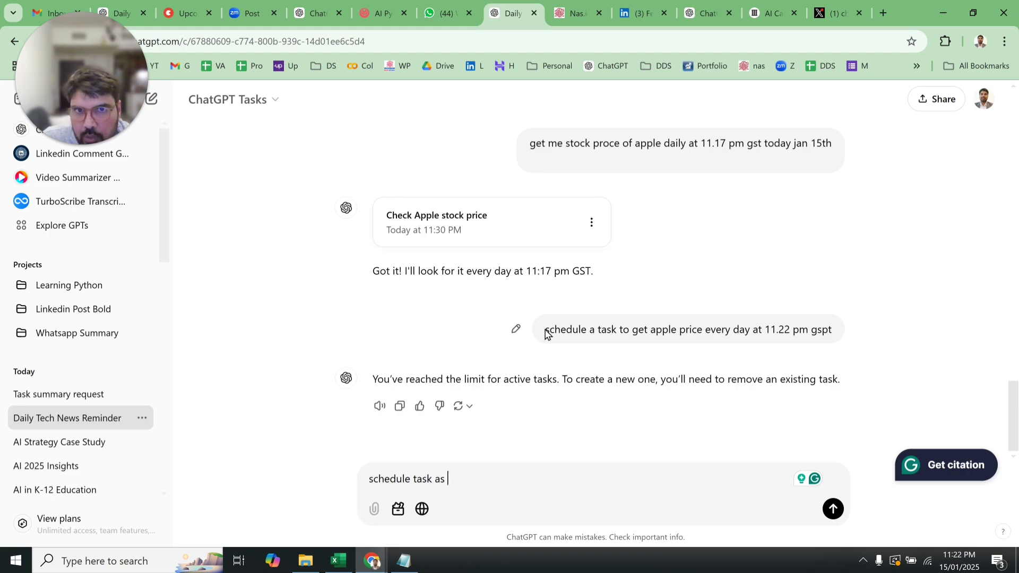
{"action": "left_click_drag", "start_coordinate": [514, 329], "coordinate": [845, 337]}
{"action": "key", "text": "ctrl+c"}
{"action": "left_click", "coordinate": [464, 478]}
{"action": "key", "text": "ctrl+a"}
{"action": "key", "text": "ctrl+v"}
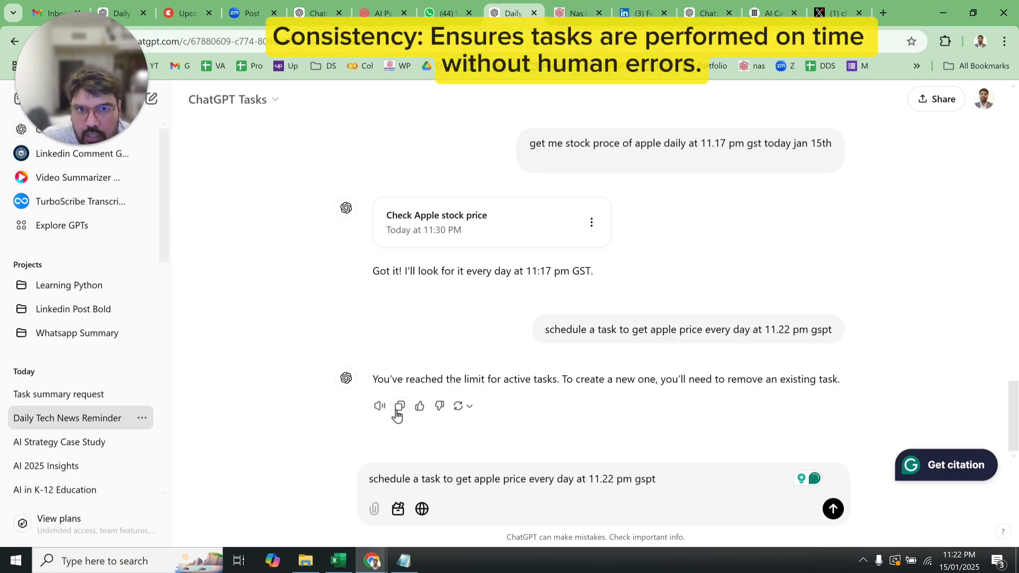
{"action": "key", "text": "Return"}
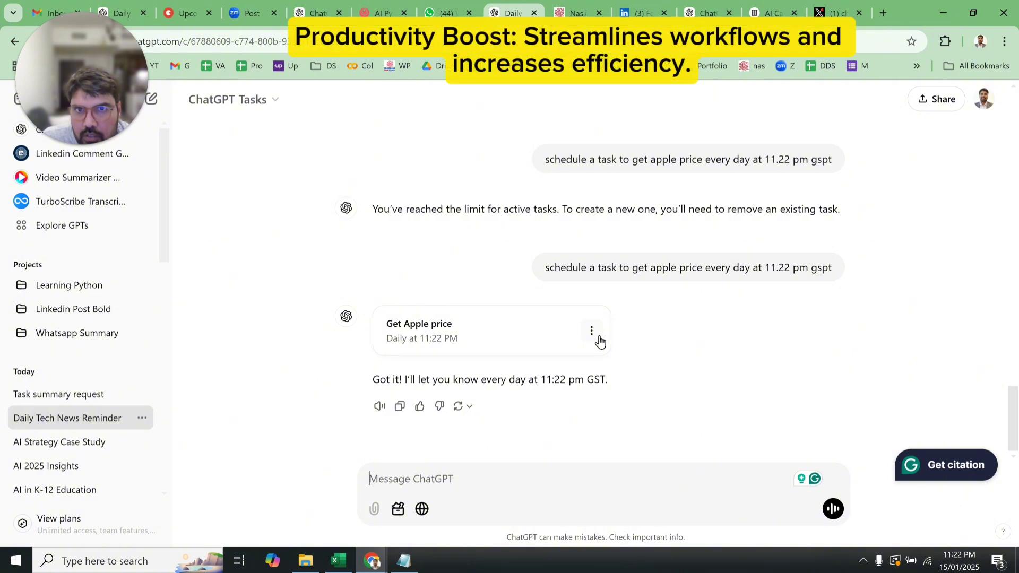
Step: Examine the "Get Apple price" task's settings and its selectable schedule times, and close them
{"action": "left_click", "coordinate": [517, 342]}
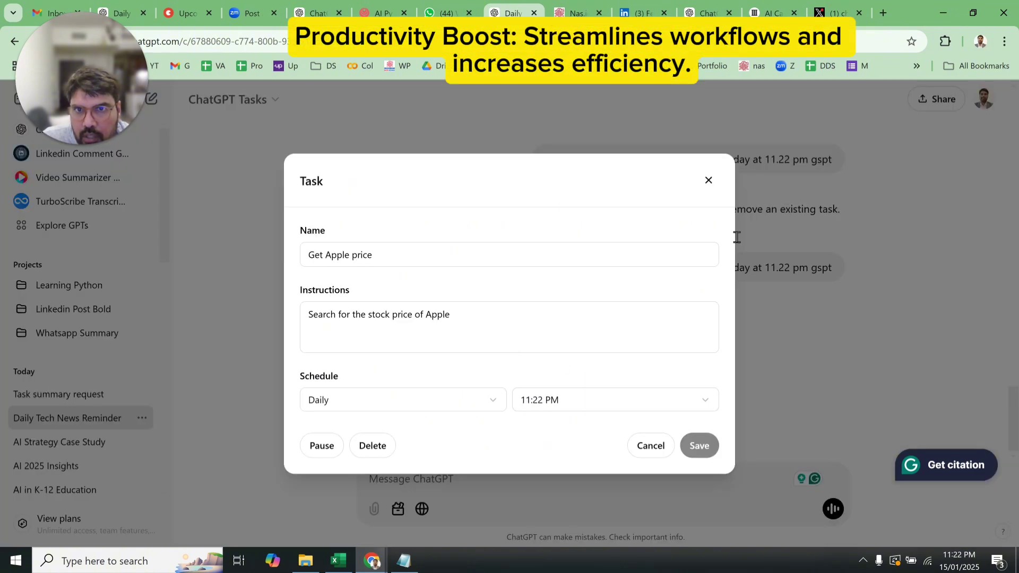
{"action": "left_click", "coordinate": [714, 187]}
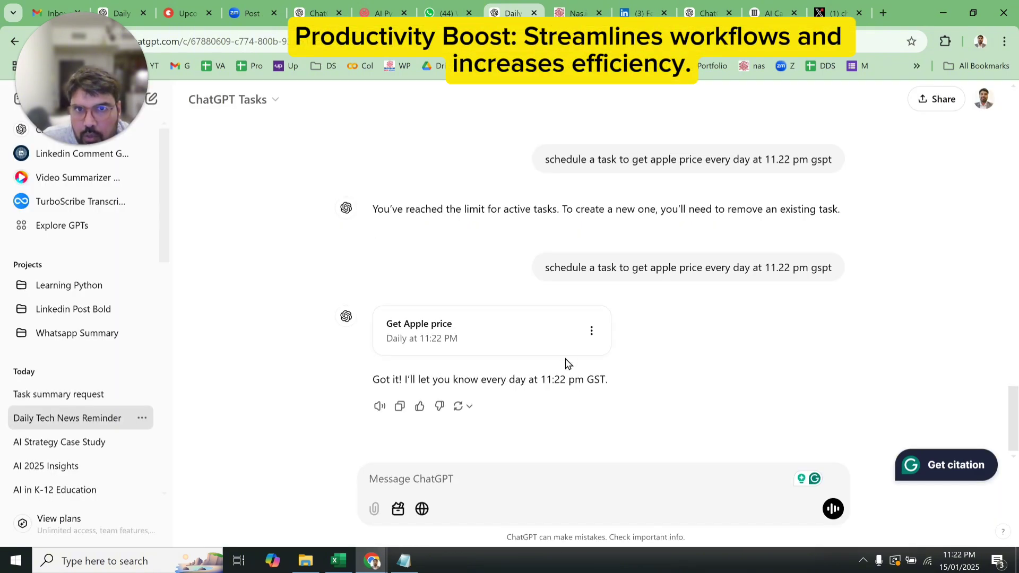
{"action": "left_click", "coordinate": [591, 330]}
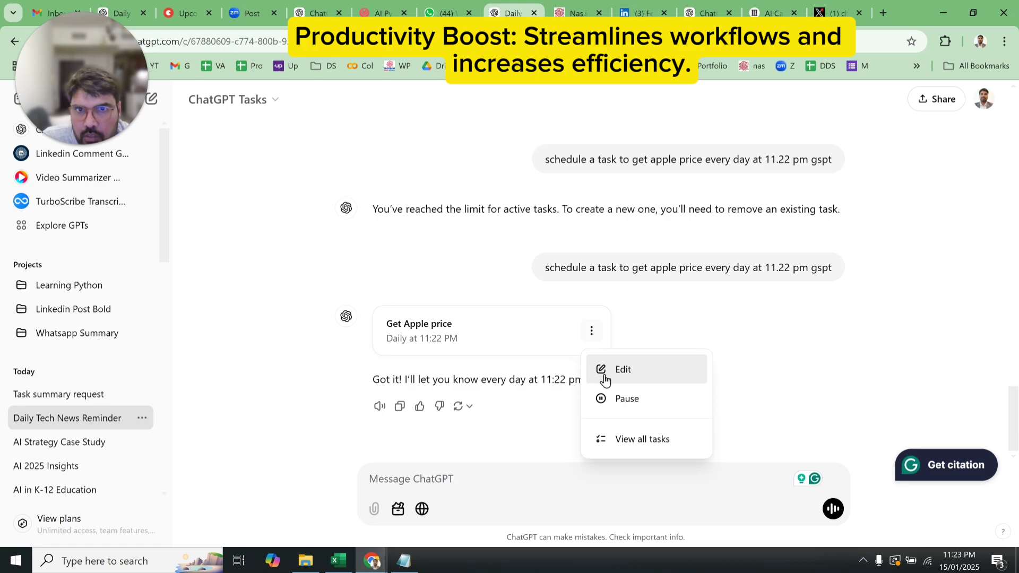
{"action": "left_click", "coordinate": [604, 378]}
{"action": "left_click", "coordinate": [616, 413]}
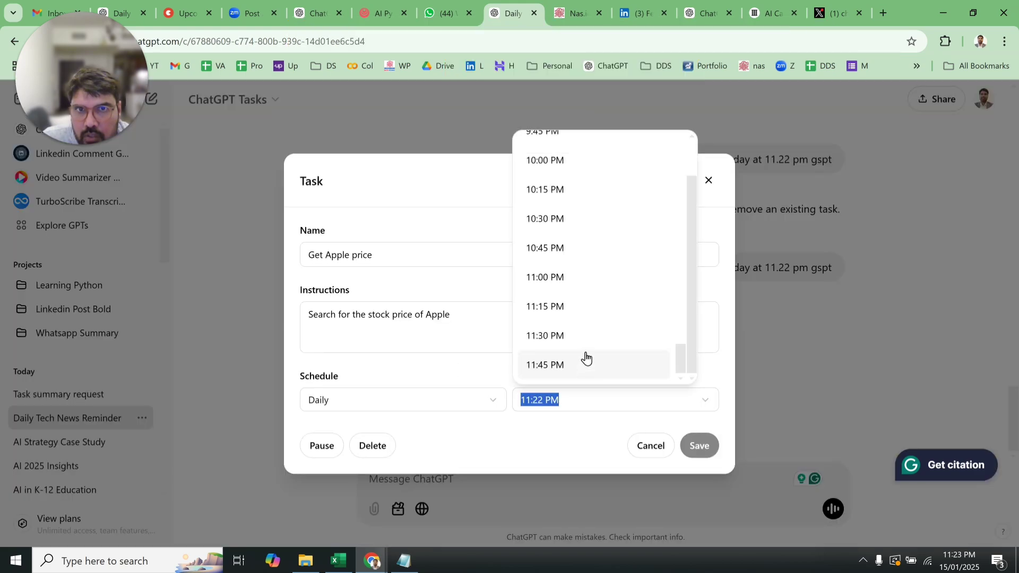
{"action": "key", "text": "Escape"}
{"action": "key", "text": "Escape"}
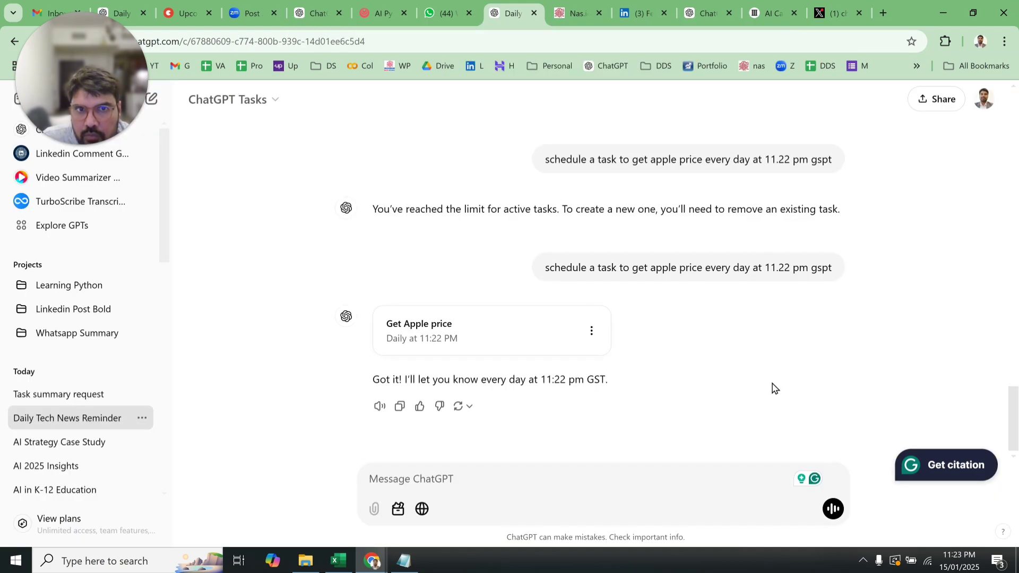
Step: View all tasks and delete the "Check Apple stock price" task scheduled for today at 11:30 PM
{"action": "left_click", "coordinate": [592, 333]}
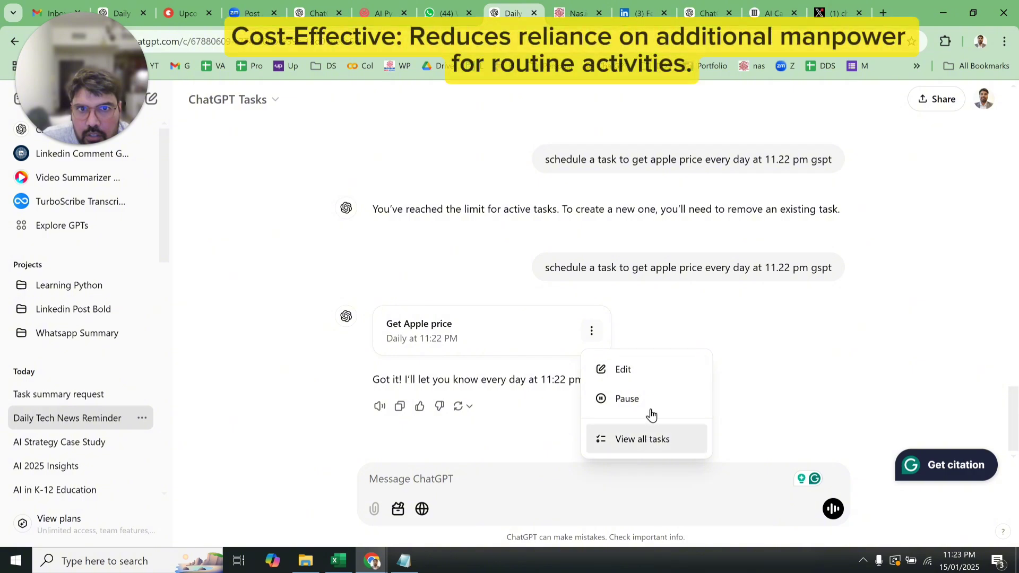
{"action": "left_click", "coordinate": [661, 438]}
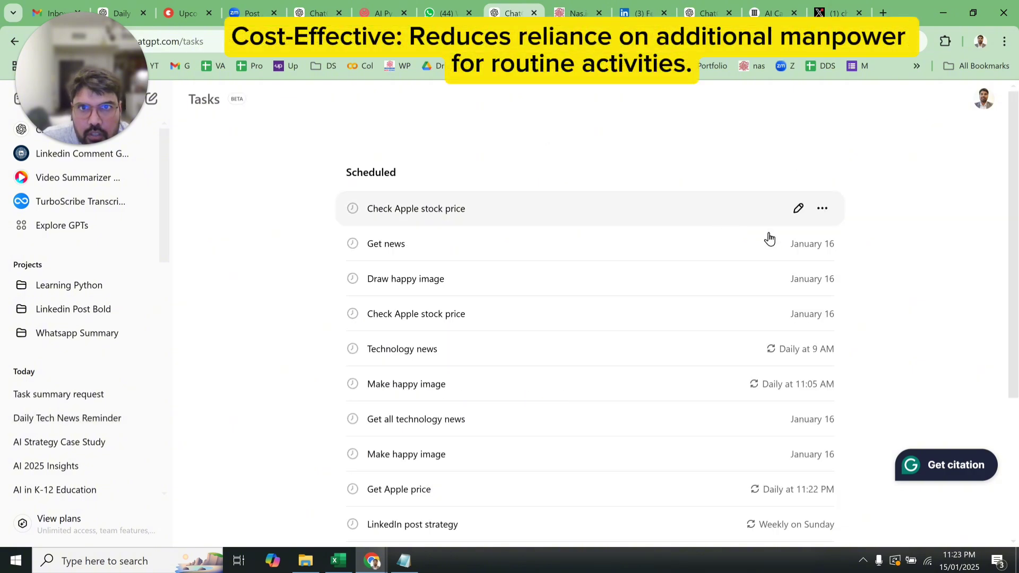
{"action": "left_click", "coordinate": [822, 208]}
{"action": "left_click", "coordinate": [831, 272]}
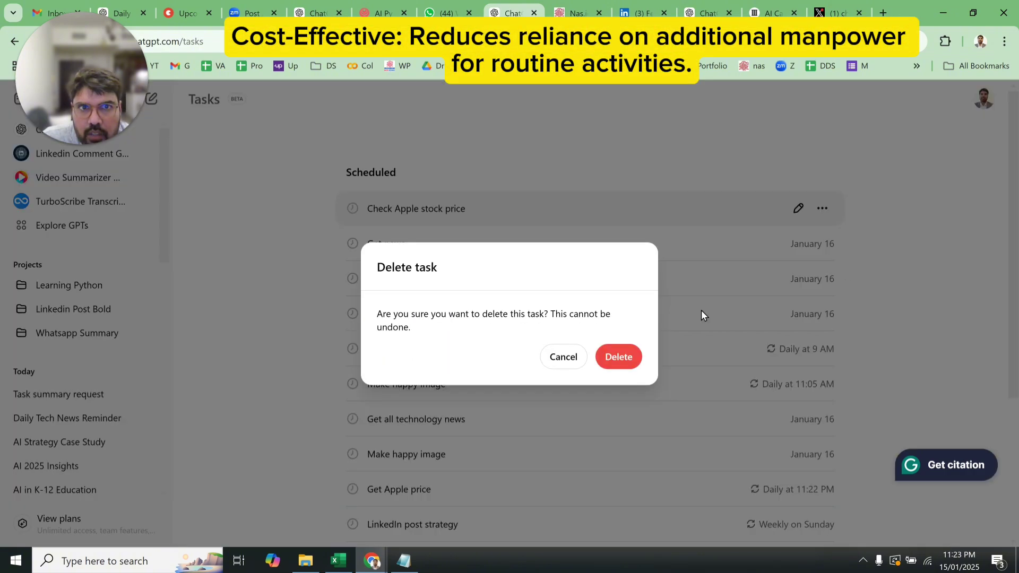
{"action": "left_click", "coordinate": [615, 357]}
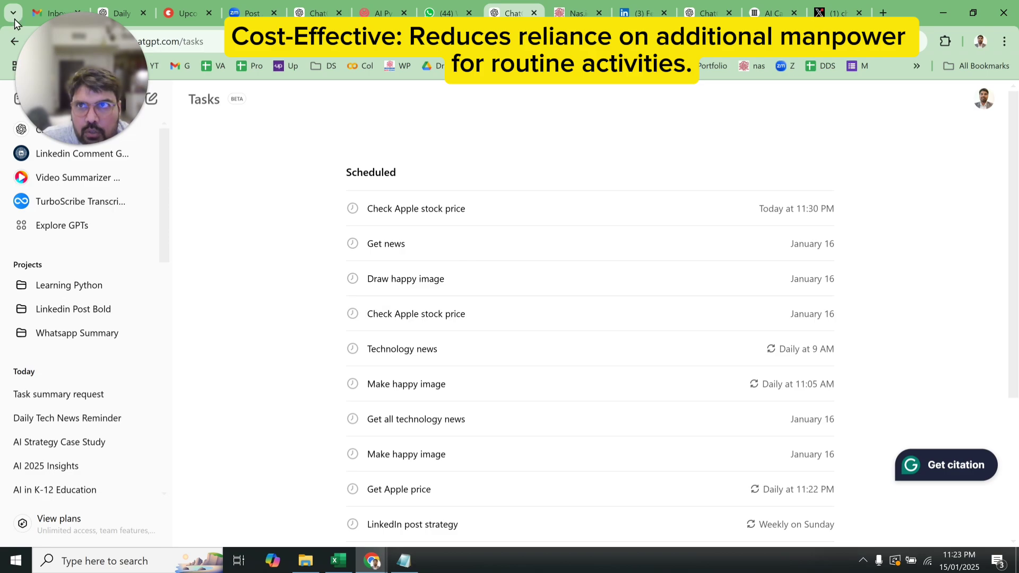
Step: Return to the chat, reuse the earlier Apple price request with the time changed to "11.24 pm gst", and send it
{"action": "left_click", "coordinate": [14, 41]}
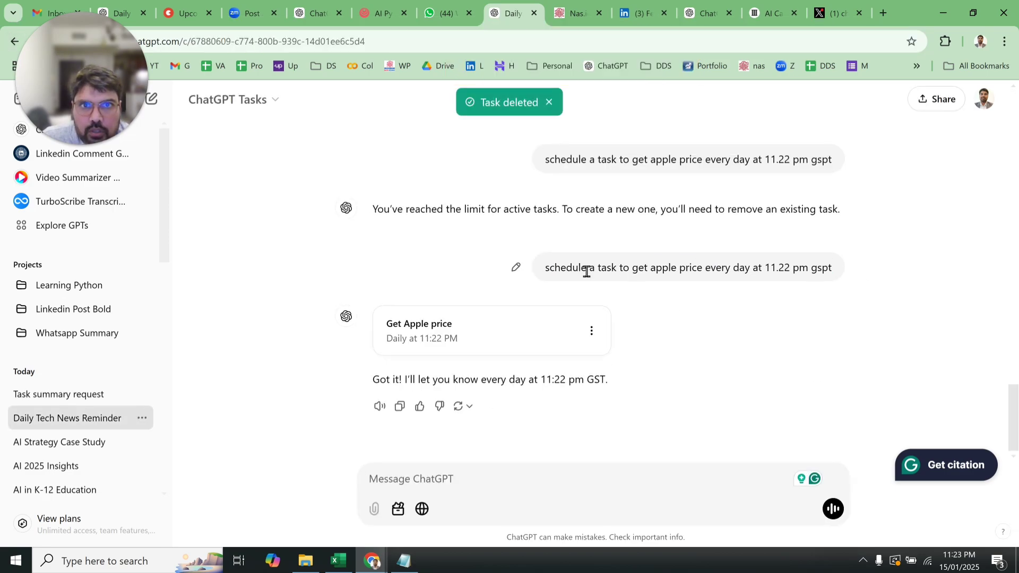
{"action": "left_click_drag", "start_coordinate": [550, 268], "coordinate": [830, 270]}
{"action": "key", "text": "ctrl+c"}
{"action": "left_click", "coordinate": [532, 475]}
{"action": "key", "text": "ctrl+v"}
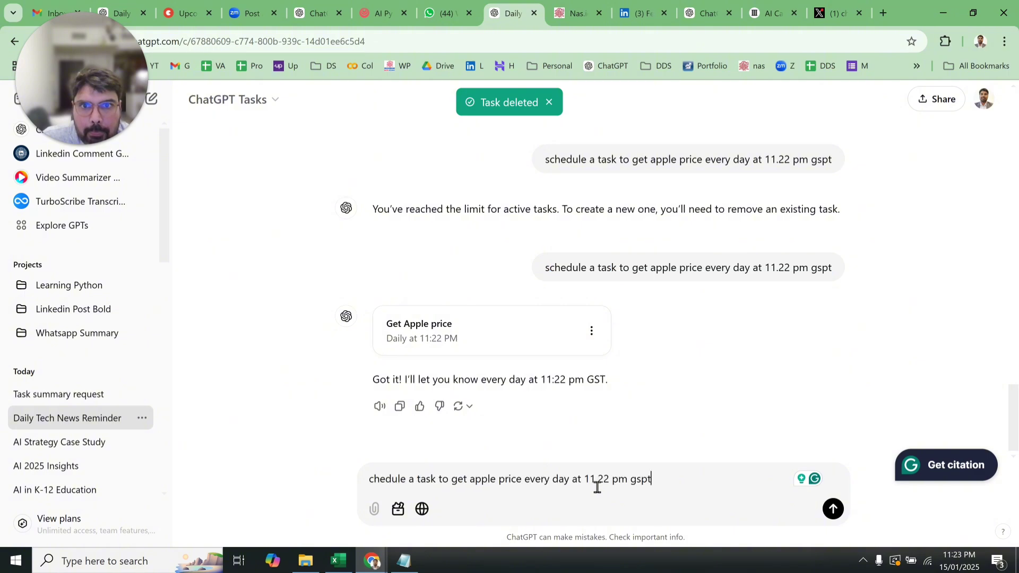
{"action": "left_click_drag", "start_coordinate": [604, 482], "coordinate": [611, 483]}
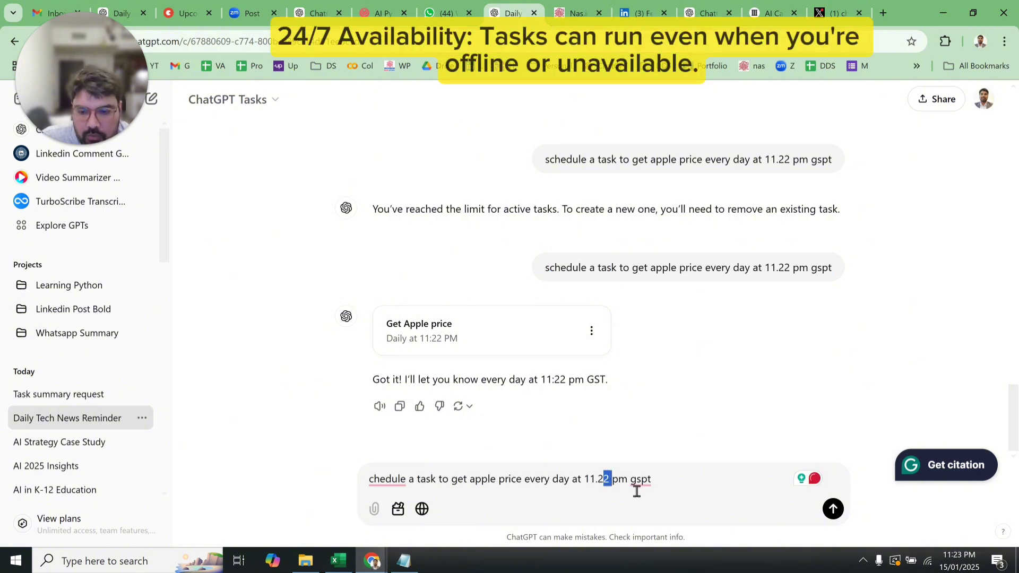
{"action": "type", "text": "4"}
{"action": "mouse_move", "coordinate": [647, 482]}
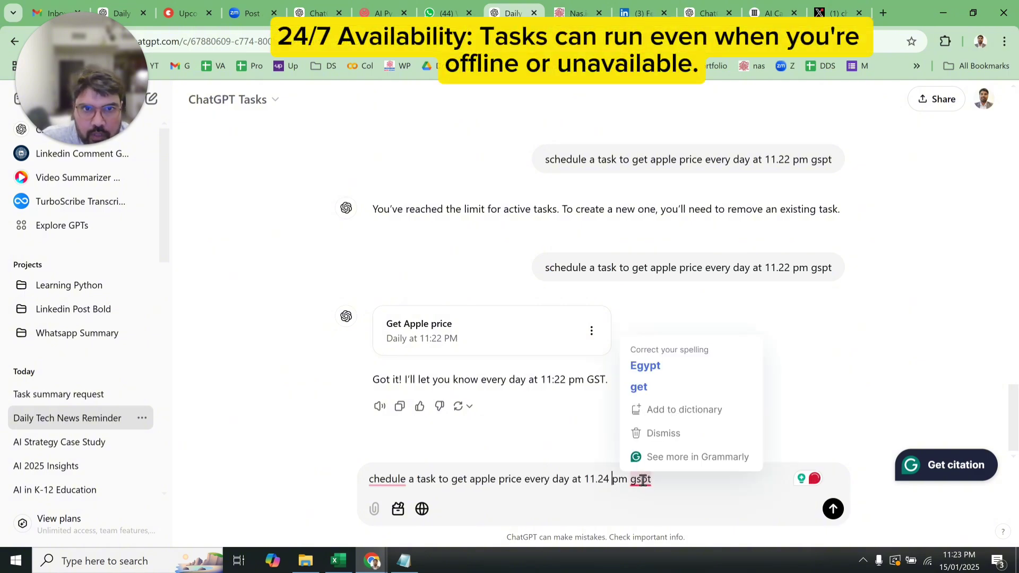
{"action": "left_click_drag", "start_coordinate": [652, 479], "coordinate": [642, 479]}
{"action": "type", "text": "t"}
{"action": "left_click", "coordinate": [833, 509]}
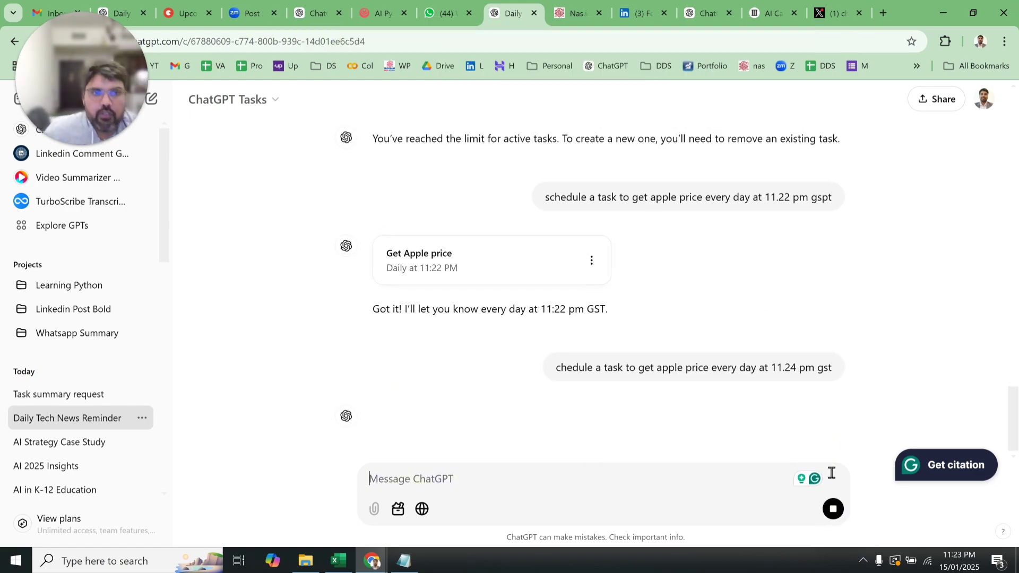
Step: Switch to Gmail to view the "Create a happy image now" task update email, and return to the ChatGPT chat
{"action": "left_click", "coordinate": [37, 7]}
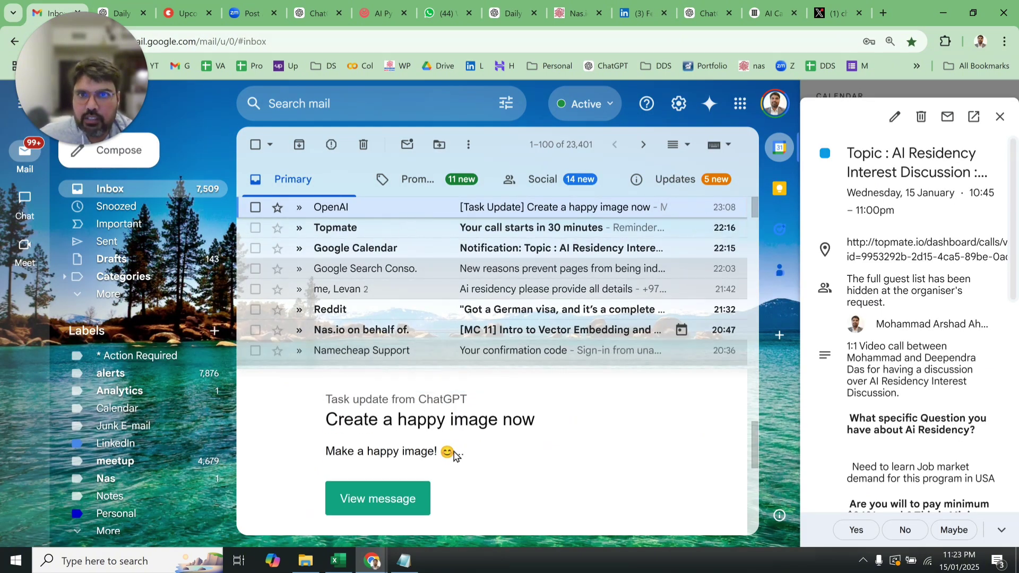
{"action": "scroll", "coordinate": [454, 455], "scroll_direction": "up", "scroll_amount": 2}
{"action": "scroll", "coordinate": [344, 462], "scroll_direction": "down", "scroll_amount": 1}
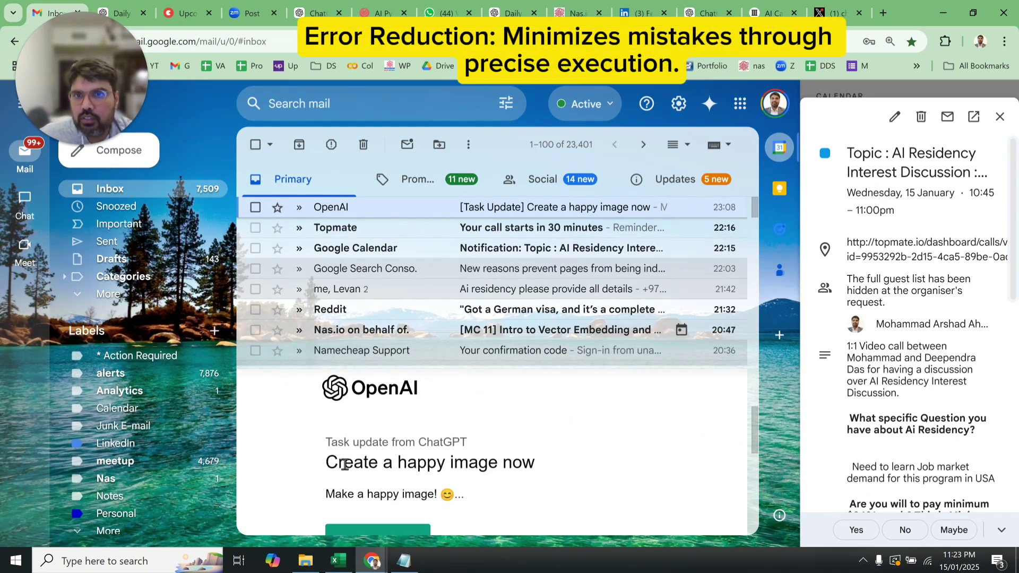
{"action": "scroll", "coordinate": [350, 494], "scroll_direction": "down", "scroll_amount": 1}
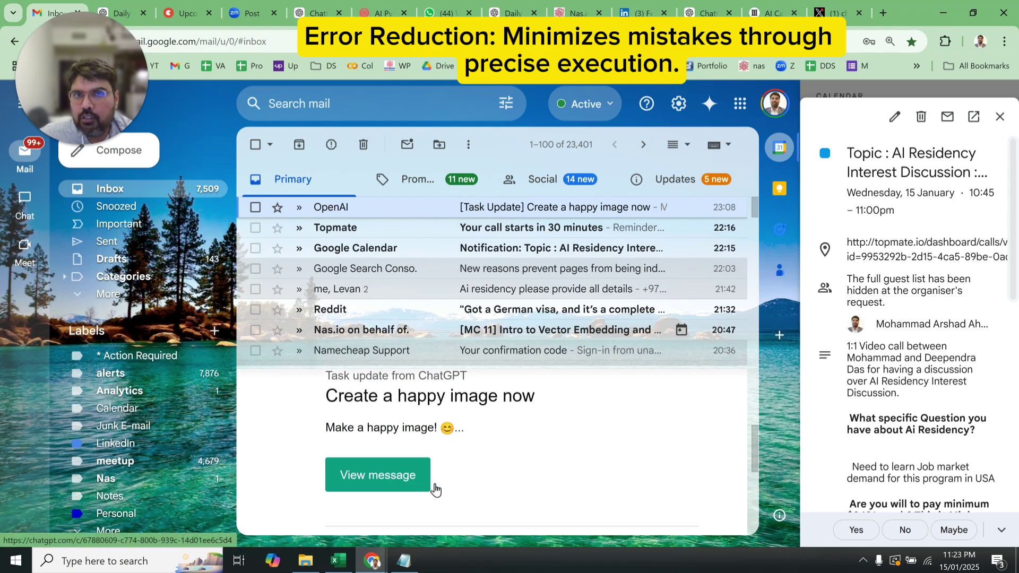
{"action": "left_click", "coordinate": [498, 8]}
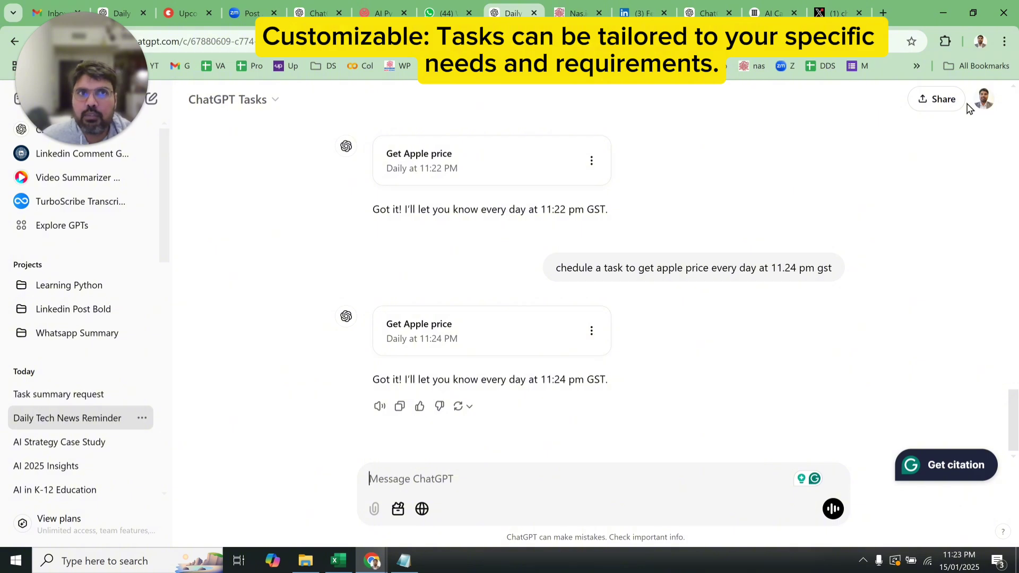
Step: Review the full list of scheduled and completed tasks, and go back to the chat's reply about the 11:24 PM task
{"action": "left_click", "coordinate": [984, 98]}
{"action": "left_click", "coordinate": [870, 132]}
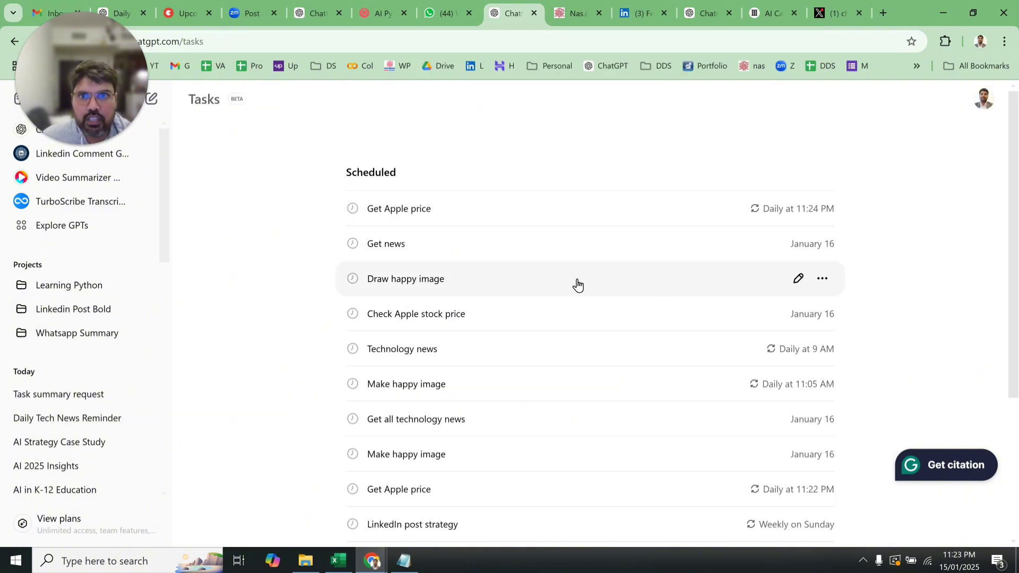
{"action": "scroll", "coordinate": [478, 350], "scroll_direction": "down", "scroll_amount": 4}
{"action": "scroll", "coordinate": [477, 340], "scroll_direction": "up", "scroll_amount": 1}
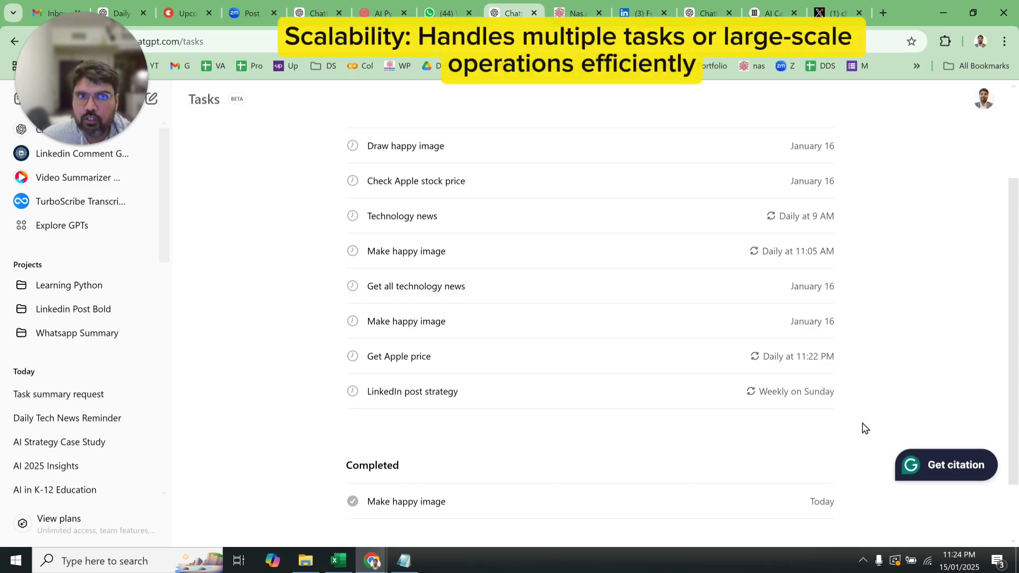
{"action": "scroll", "coordinate": [857, 414], "scroll_direction": "up", "scroll_amount": 2}
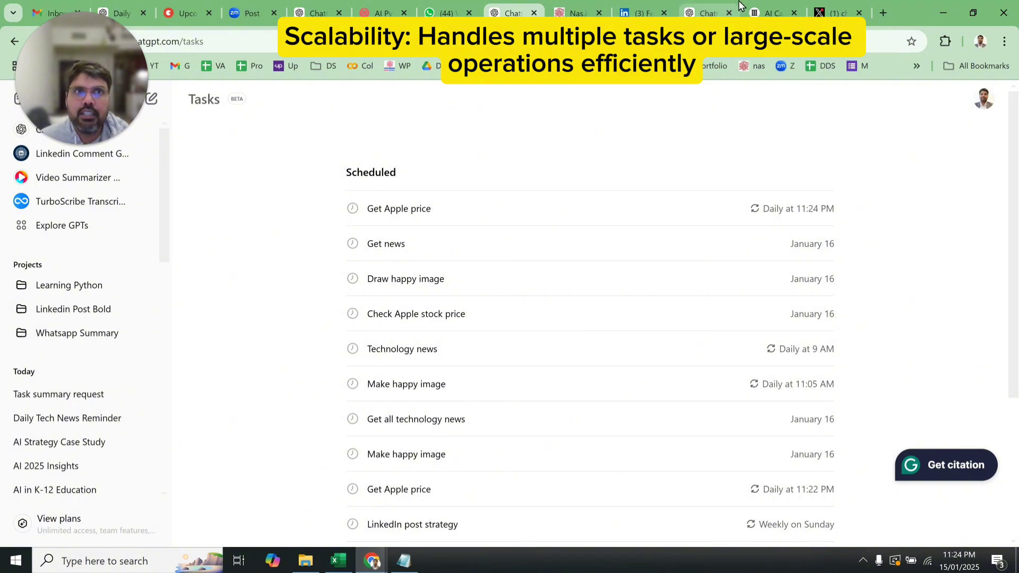
{"action": "left_click", "coordinate": [705, 10]}
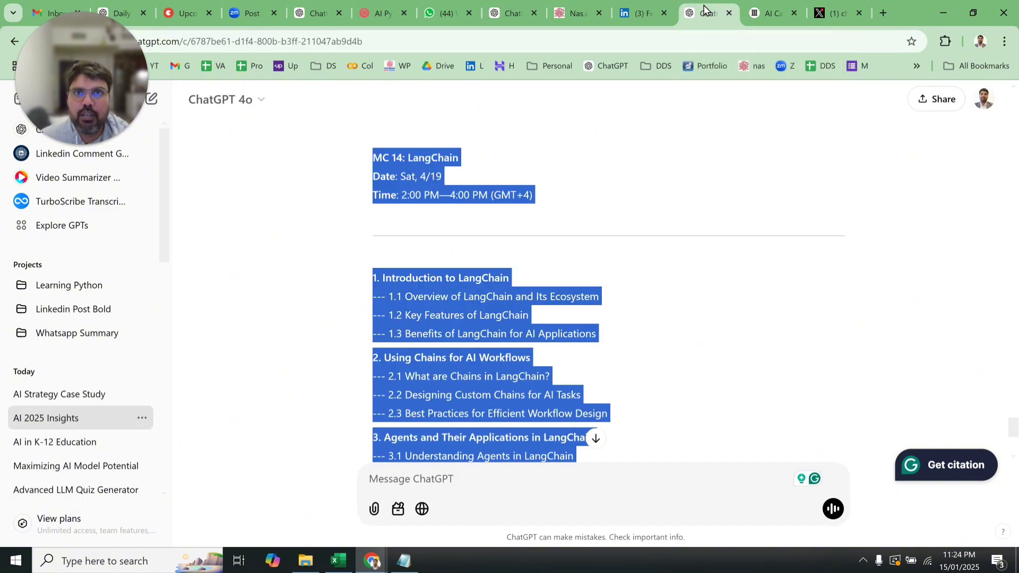
{"action": "left_click", "coordinate": [530, 14]}
{"action": "scroll", "coordinate": [391, 291], "scroll_direction": "down", "scroll_amount": 3}
{"action": "scroll", "coordinate": [391, 291], "scroll_direction": "up", "scroll_amount": 3}
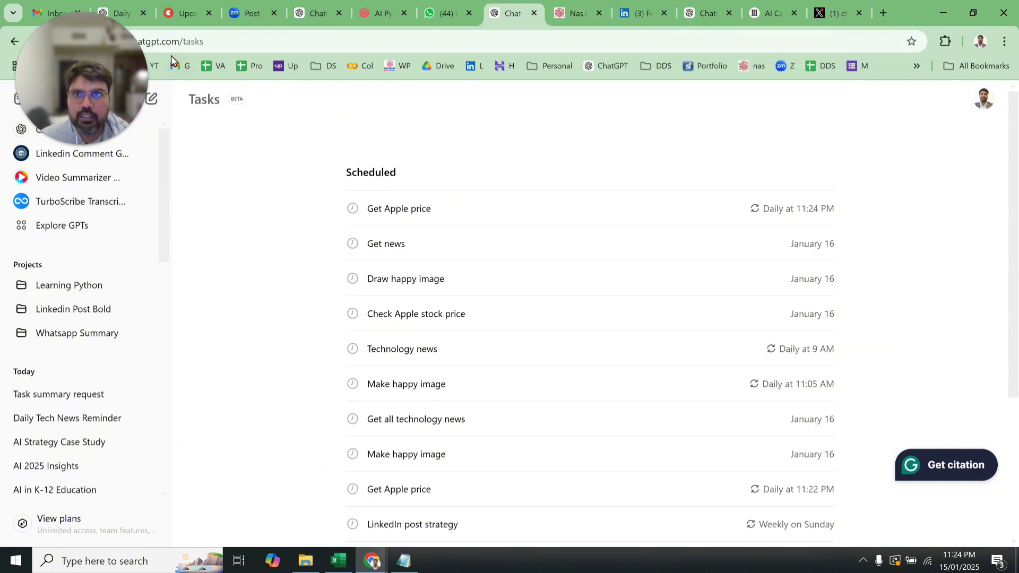
{"action": "left_click", "coordinate": [13, 40]}
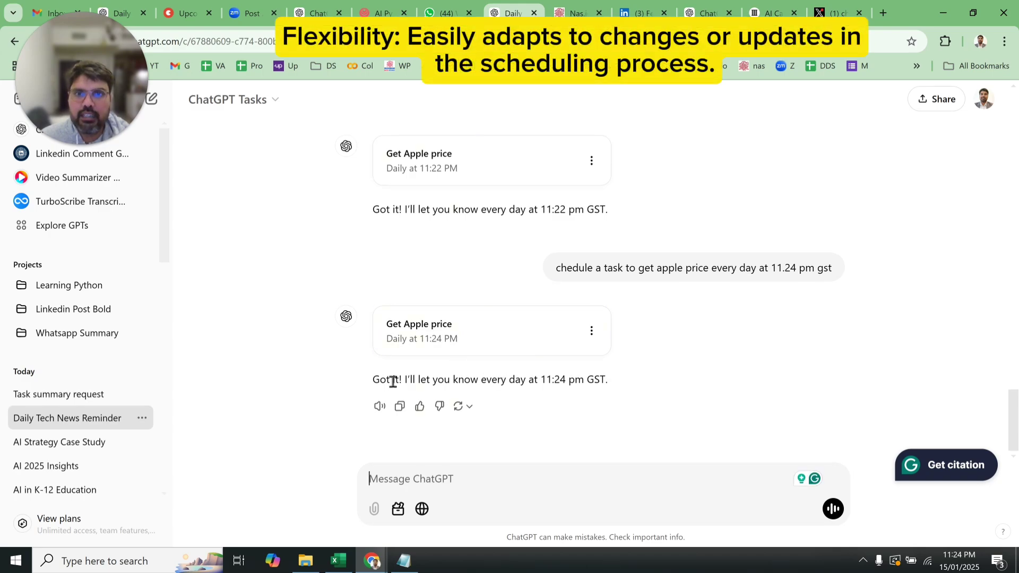
{"action": "left_click_drag", "start_coordinate": [418, 380], "coordinate": [653, 380]}
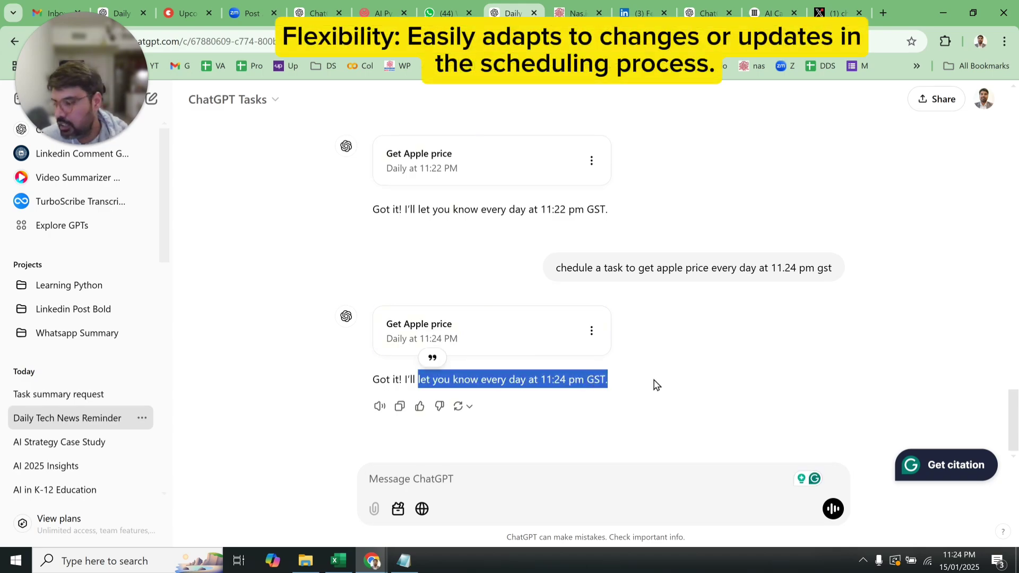
Step: Switch to Gmail, reload the inbox, and open the ChatGPT message linked in the "Today's Apple stock price" task update email
{"action": "left_click", "coordinate": [53, 8]}
{"action": "right_click", "coordinate": [284, 123]}
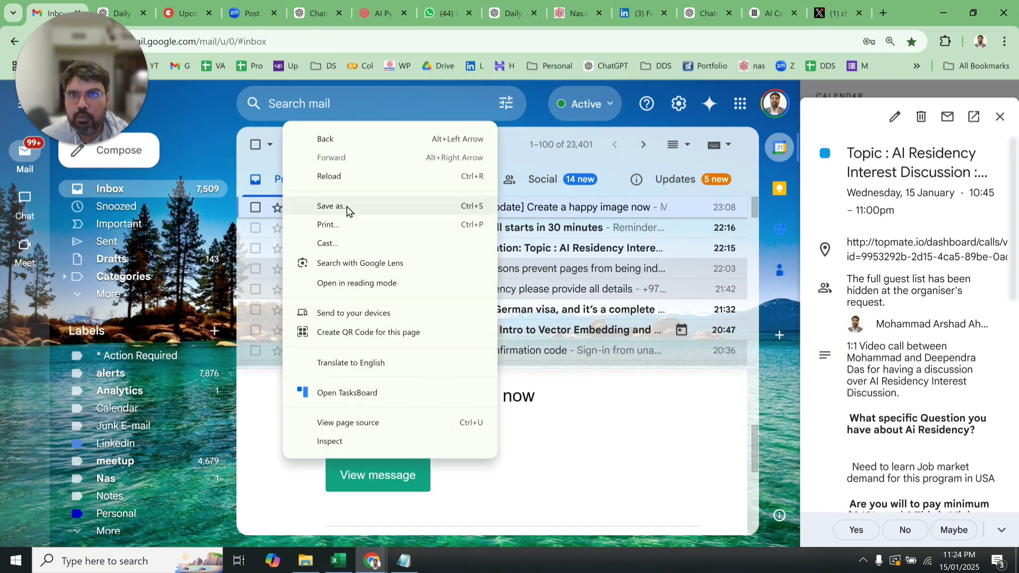
{"action": "left_click", "coordinate": [350, 176]}
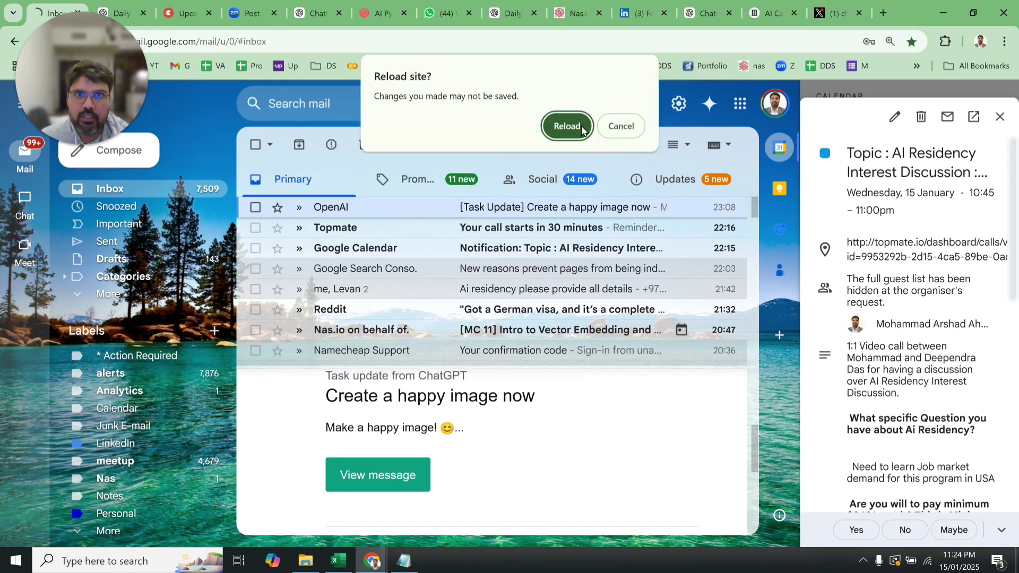
{"action": "left_click", "coordinate": [576, 124]}
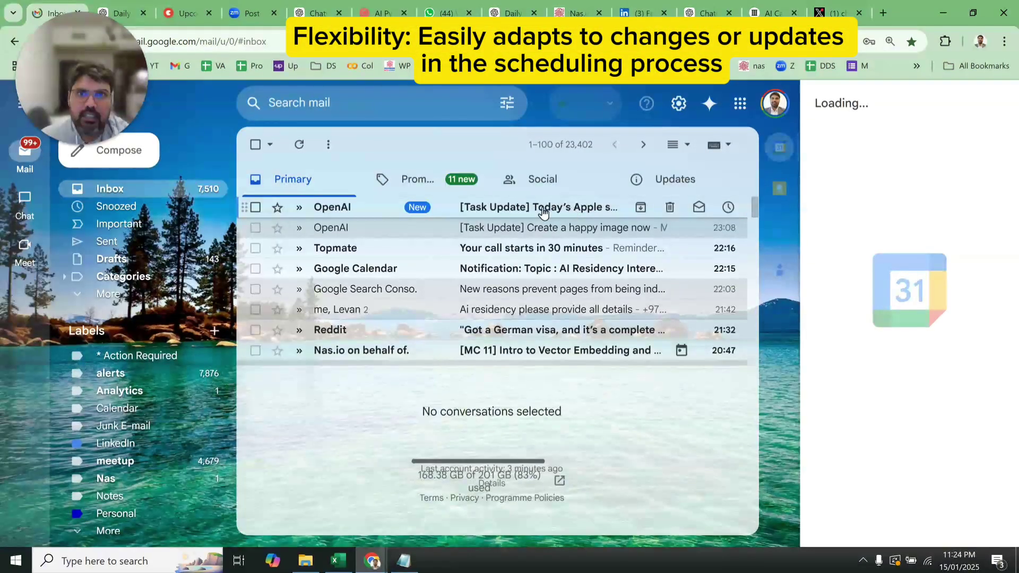
{"action": "left_click", "coordinate": [542, 212]}
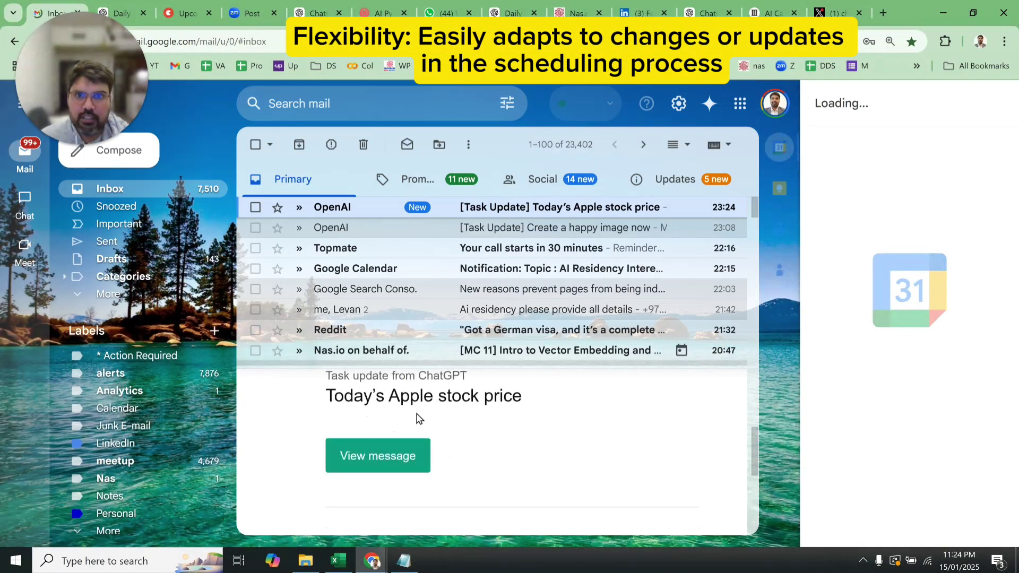
{"action": "left_click", "coordinate": [378, 455]}
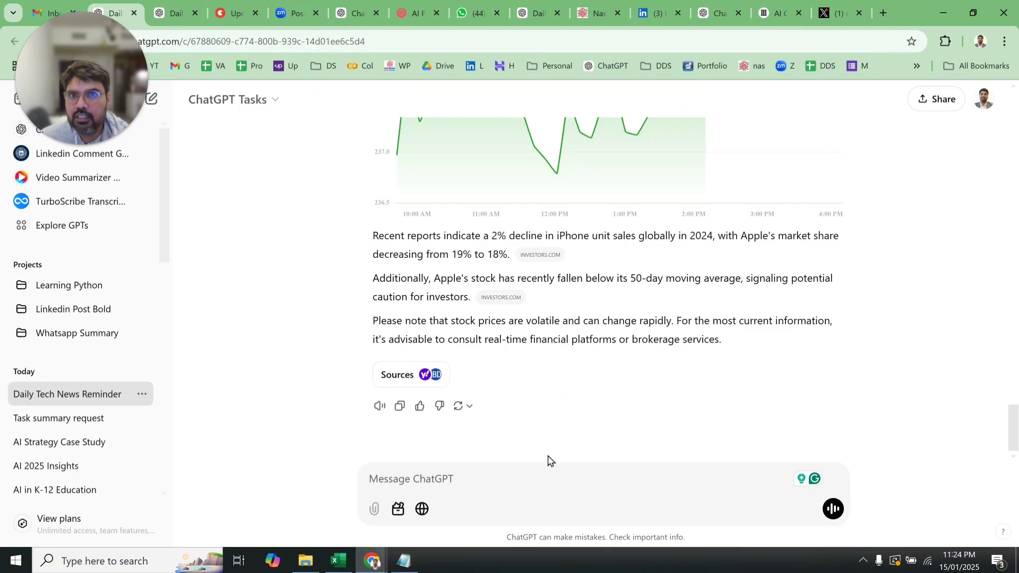
Step: Examine the Apple price report delivered by the task, including its stock chart, news notes and sources
{"action": "scroll", "coordinate": [405, 303], "scroll_direction": "up", "scroll_amount": 6}
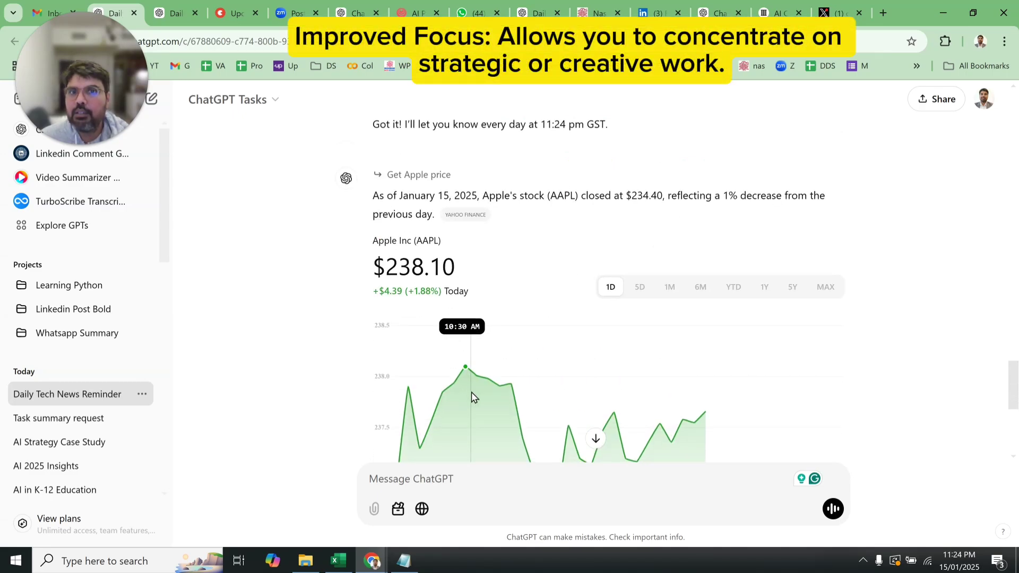
{"action": "scroll", "coordinate": [472, 397], "scroll_direction": "down", "scroll_amount": 6}
{"action": "scroll", "coordinate": [473, 398], "scroll_direction": "up", "scroll_amount": 10}
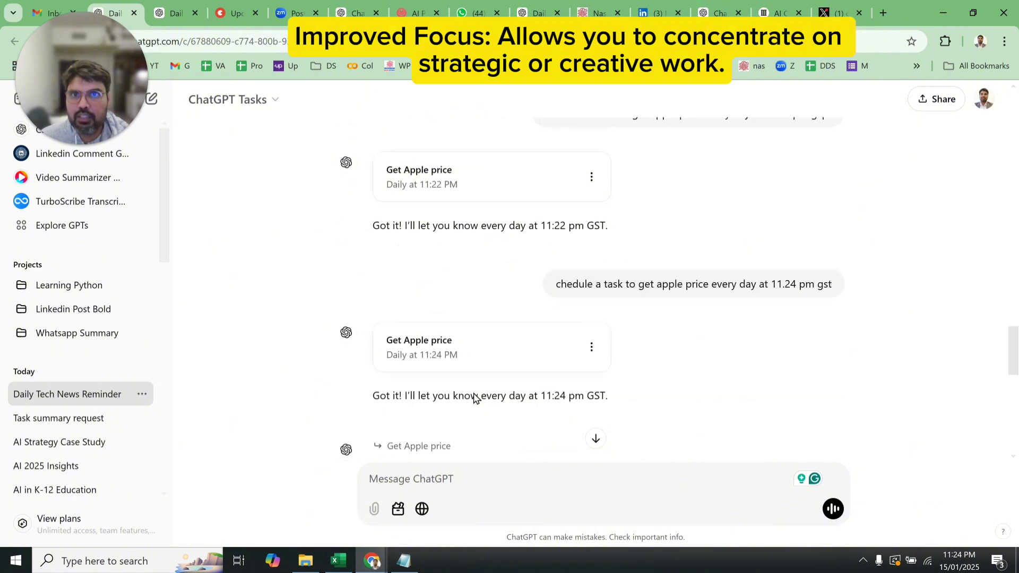
{"action": "scroll", "coordinate": [573, 369], "scroll_direction": "down", "scroll_amount": 4}
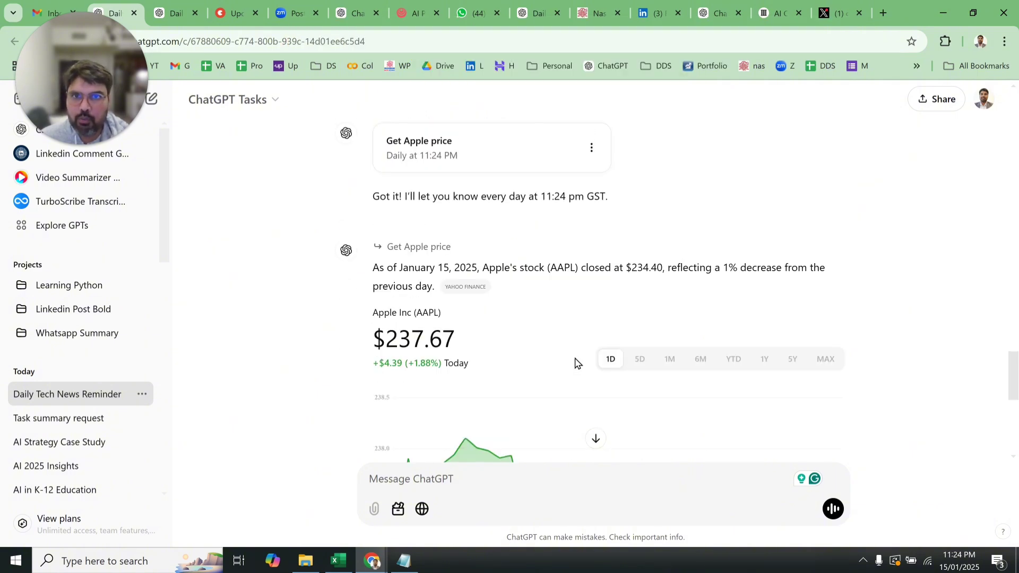
{"action": "scroll", "coordinate": [577, 364], "scroll_direction": "down", "scroll_amount": 7}
{"action": "scroll", "coordinate": [577, 364], "scroll_direction": "up", "scroll_amount": 7}
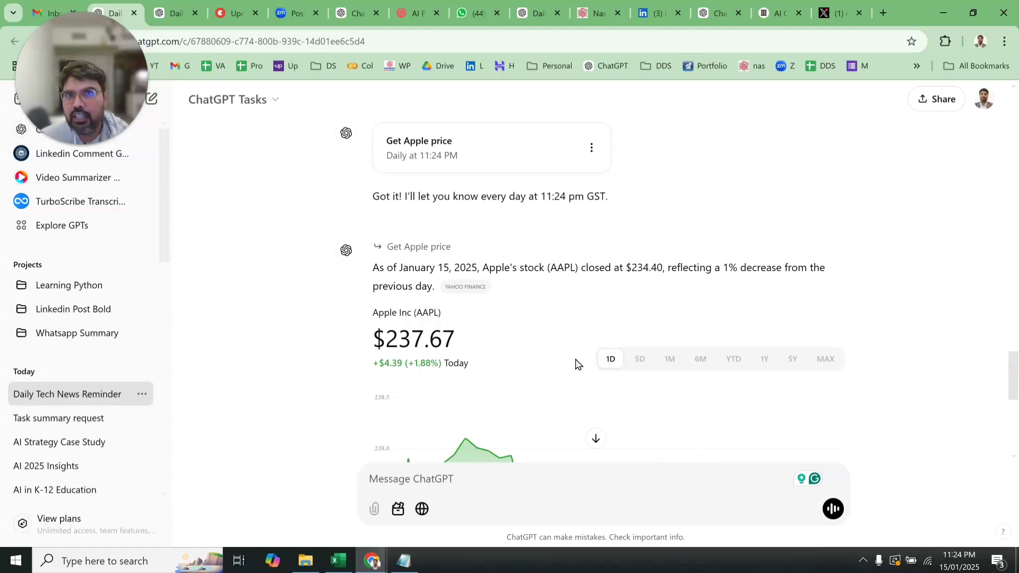
{"action": "scroll", "coordinate": [557, 268], "scroll_direction": "down", "scroll_amount": 4}
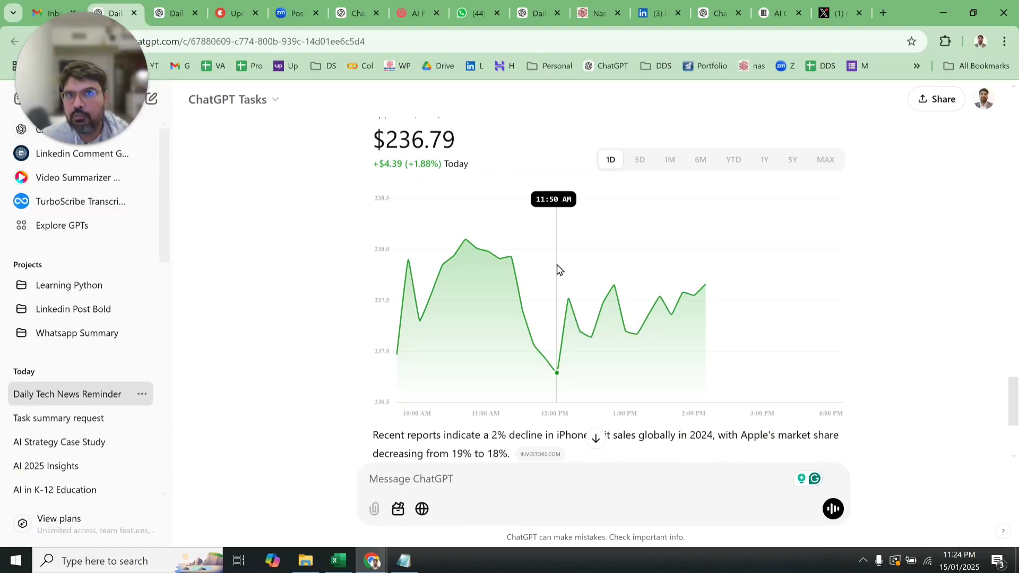
{"action": "scroll", "coordinate": [563, 272], "scroll_direction": "down", "scroll_amount": 4}
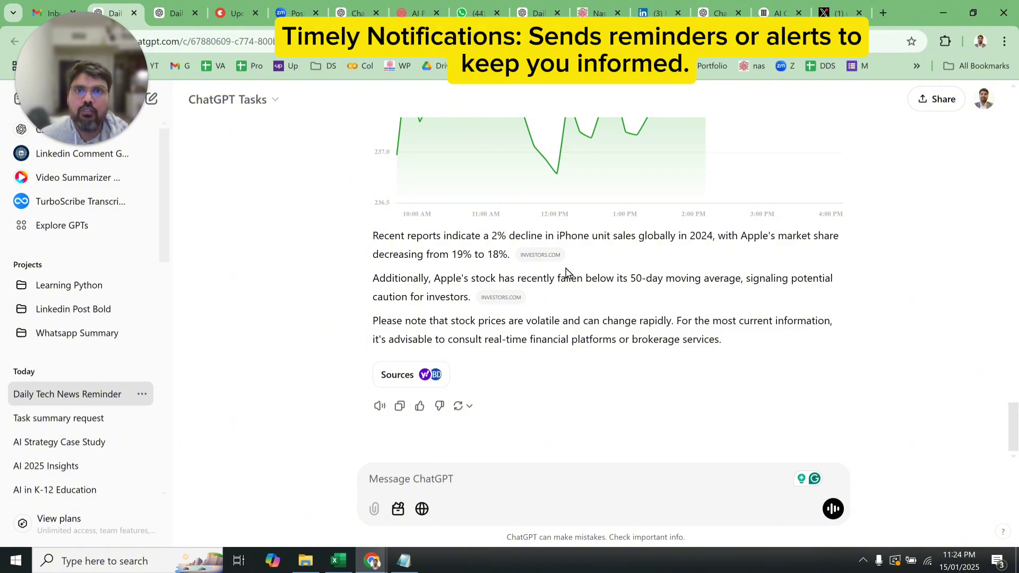
{"action": "scroll", "coordinate": [564, 273], "scroll_direction": "up", "scroll_amount": 1}
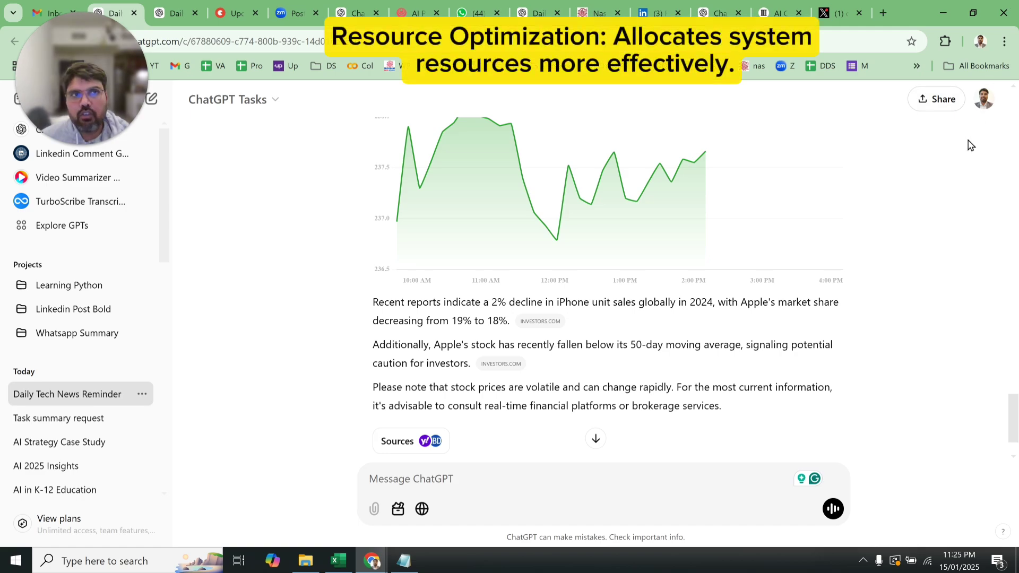
Step: View all tasks and delete the "Get Apple price" task scheduled daily at 11:22 PM
{"action": "left_click", "coordinate": [982, 107]}
{"action": "left_click", "coordinate": [924, 131]}
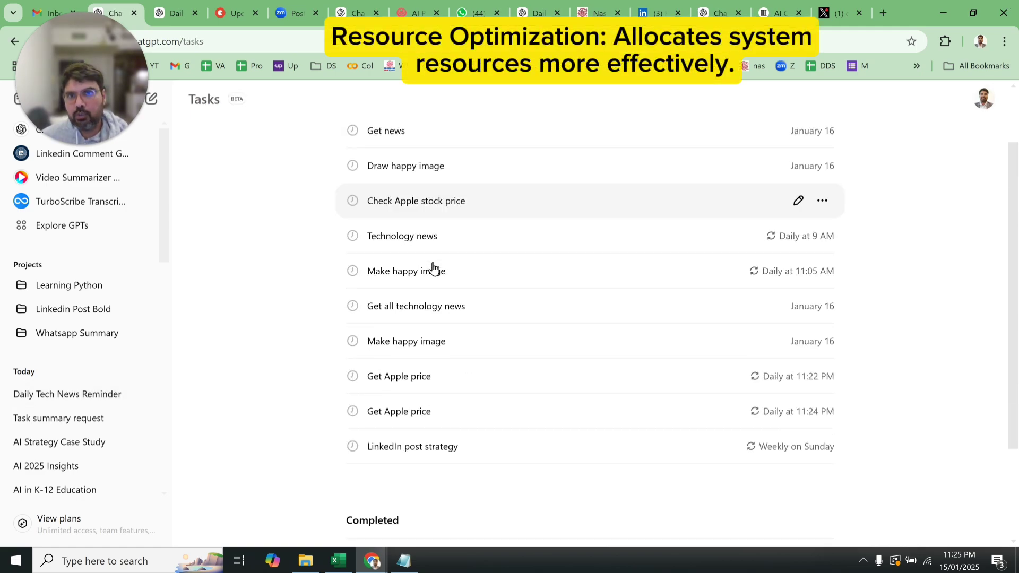
{"action": "scroll", "coordinate": [443, 249], "scroll_direction": "up", "scroll_amount": 2}
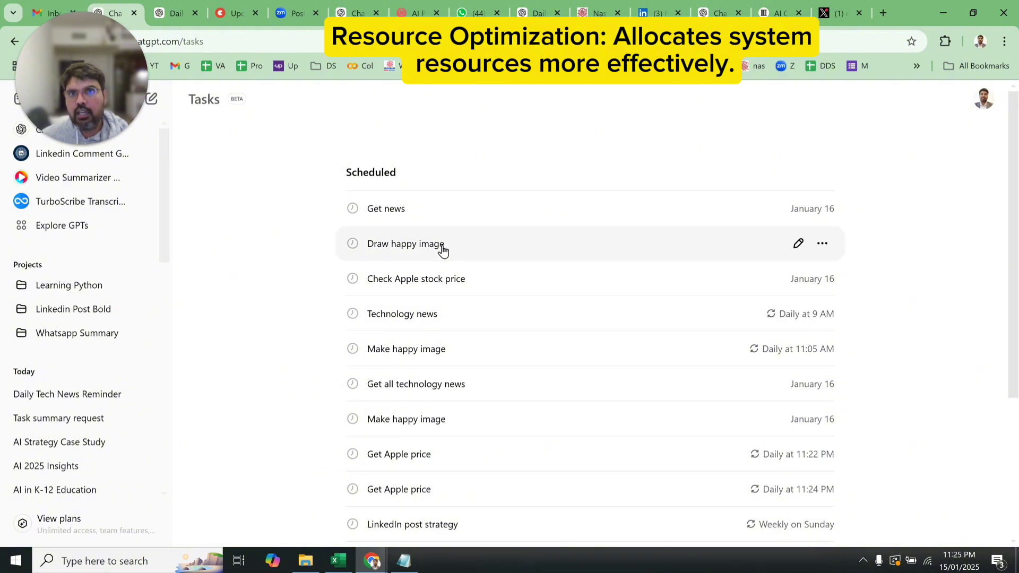
{"action": "scroll", "coordinate": [443, 249], "scroll_direction": "down", "scroll_amount": 1}
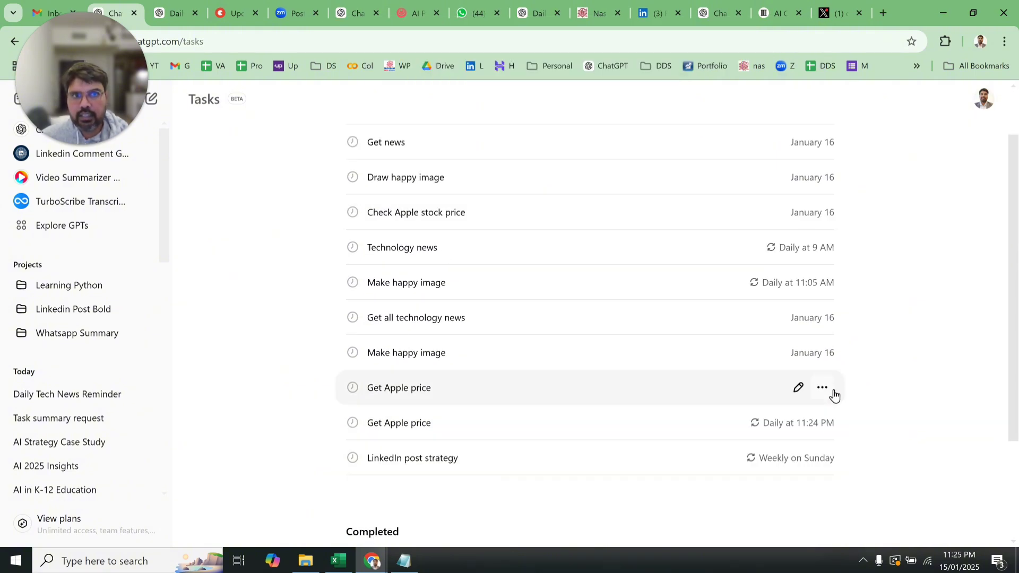
{"action": "left_click", "coordinate": [832, 393]}
{"action": "left_click", "coordinate": [850, 457]}
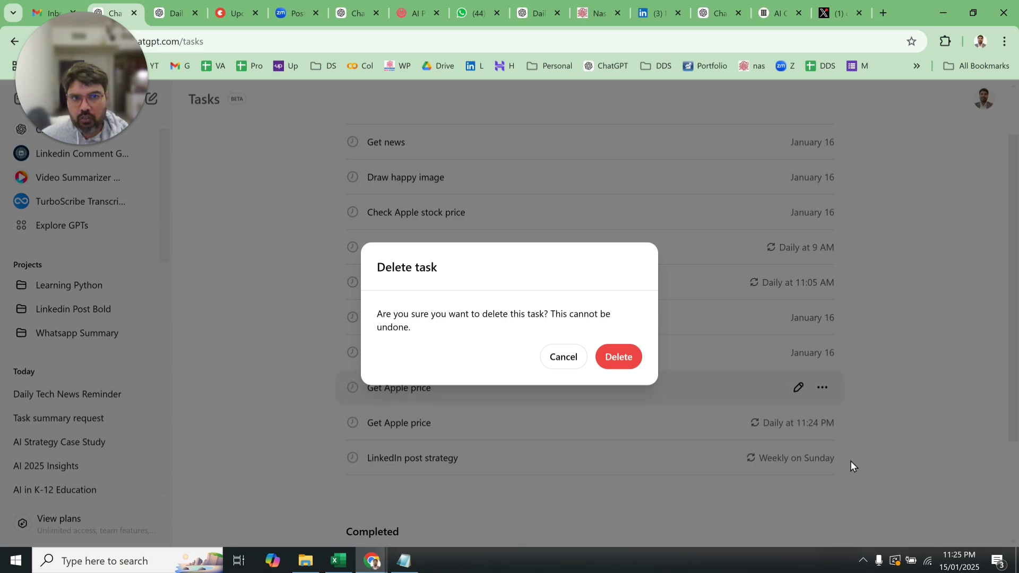
{"action": "left_click", "coordinate": [620, 356]}
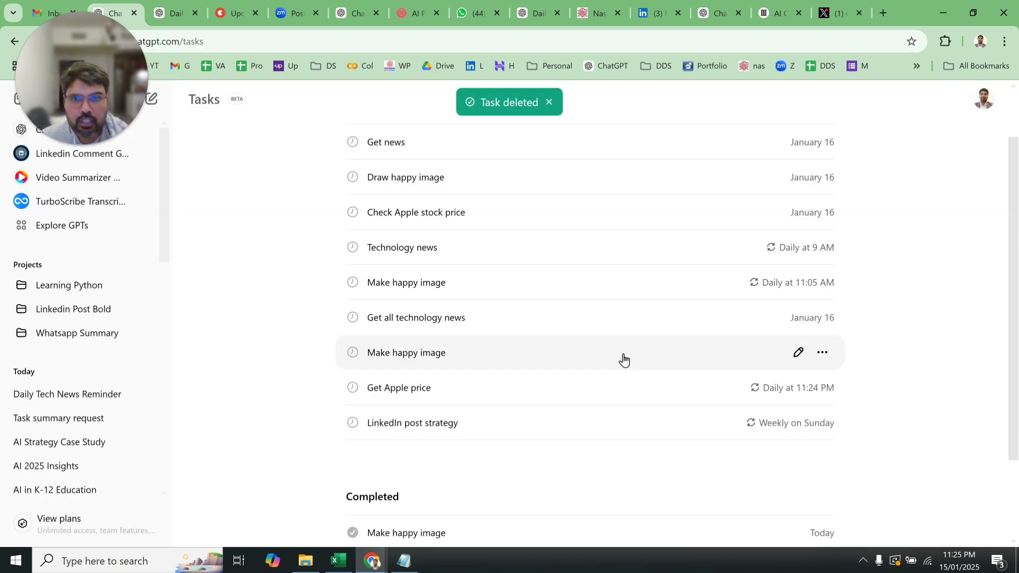